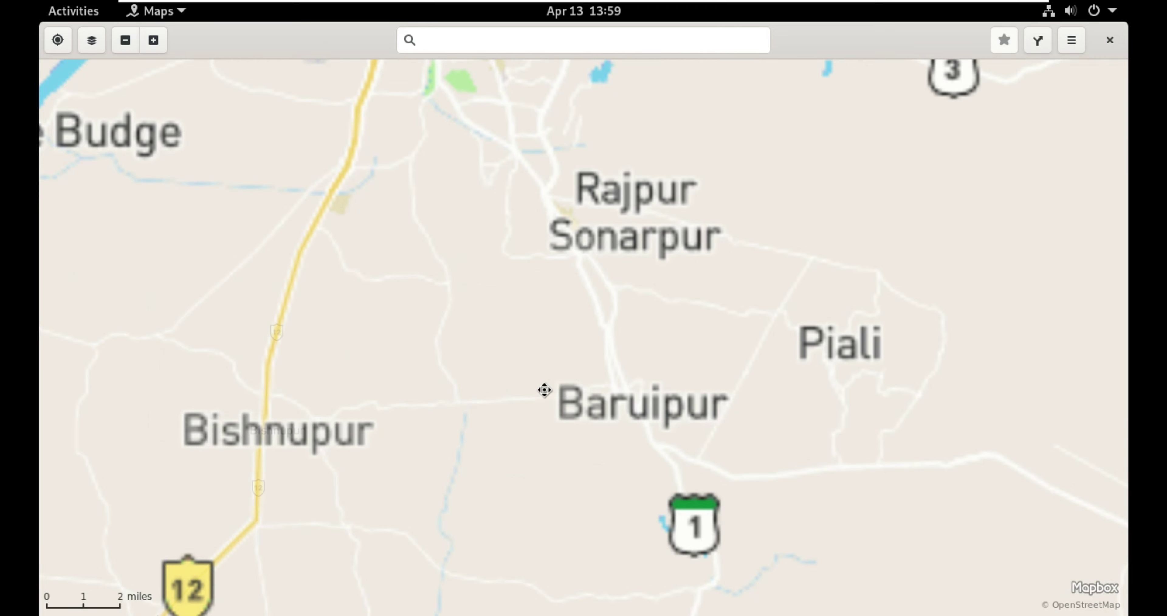
Close the Maps window and reposition the Software window on the desktop.
scroll(594, 419, down, 3)
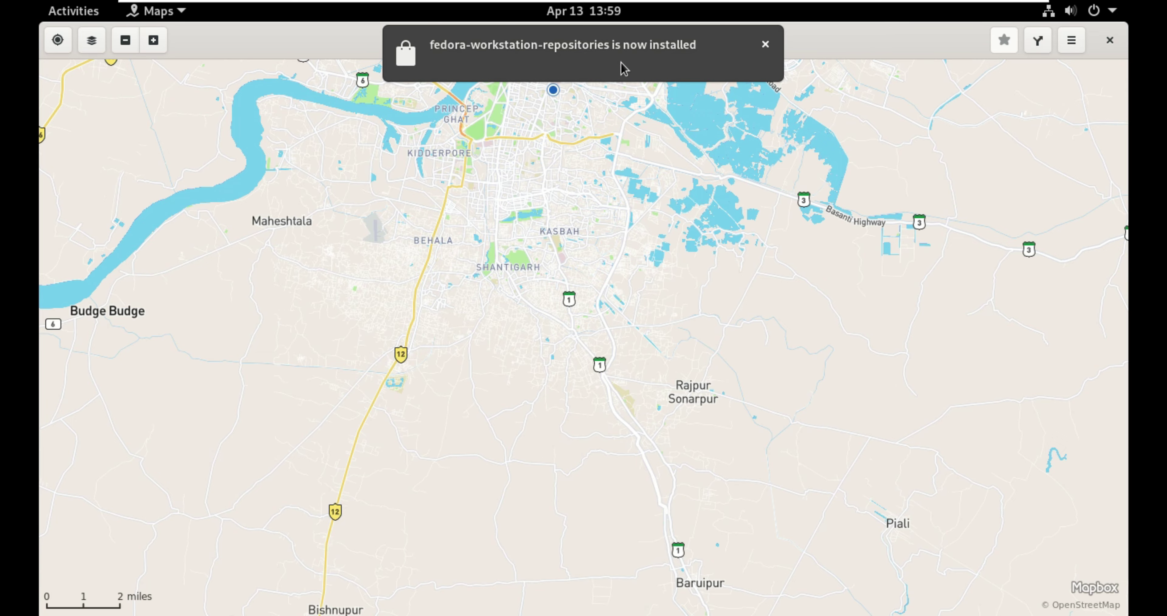
click(1111, 41)
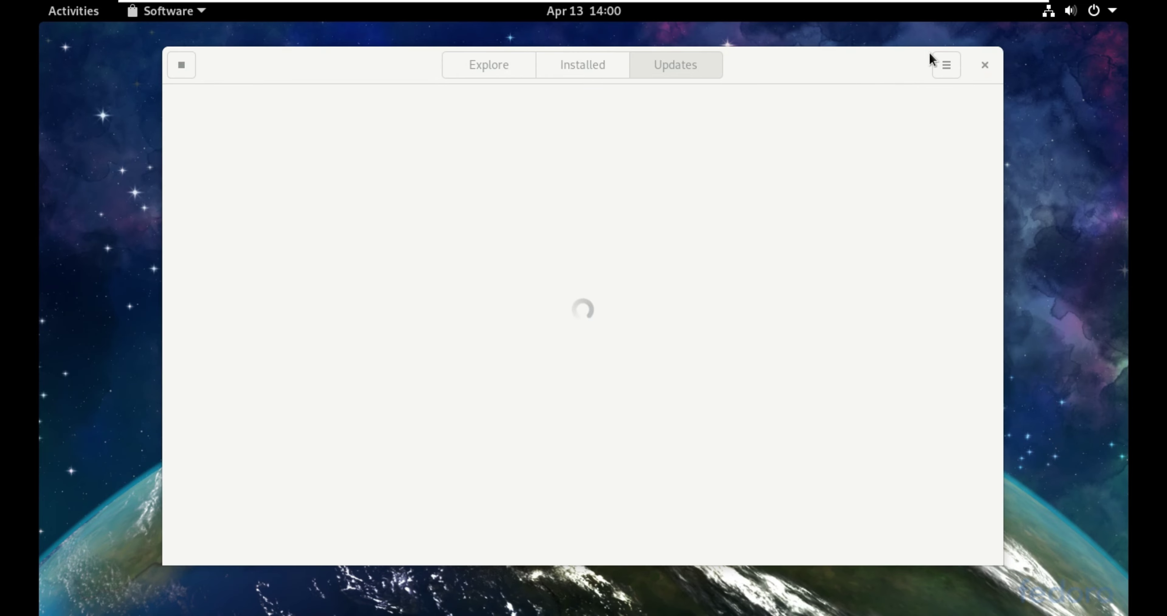
drag(763, 64, 878, 122)
drag(532, 130, 507, 66)
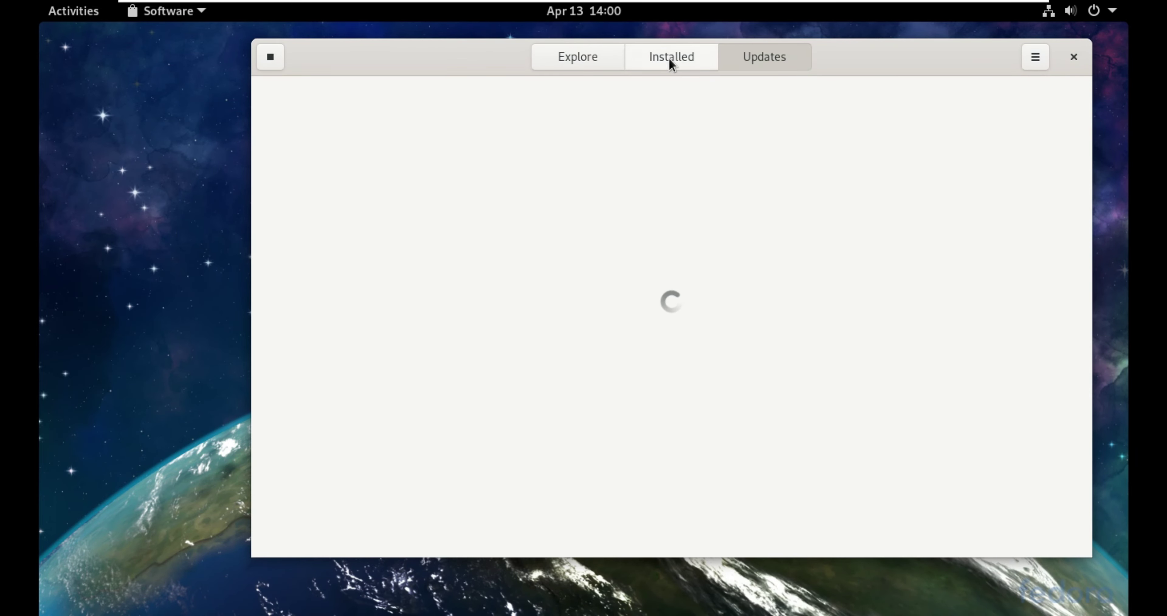
Check the list of installed applications and start downloading the updates that require a restart.
click(682, 57)
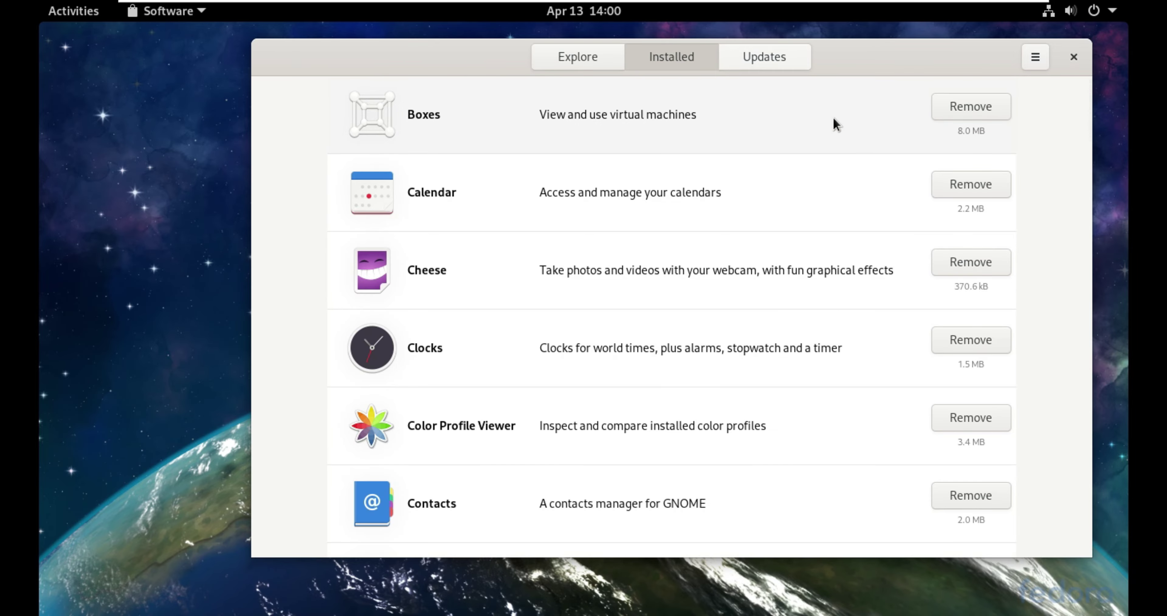
scroll(643, 181, down, 2)
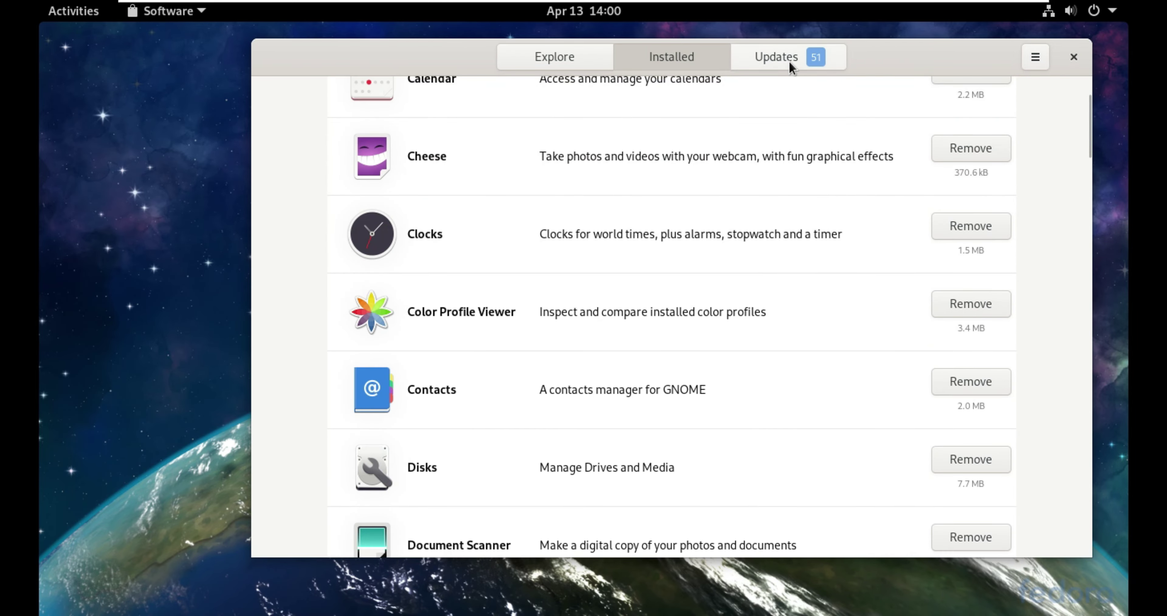
click(773, 63)
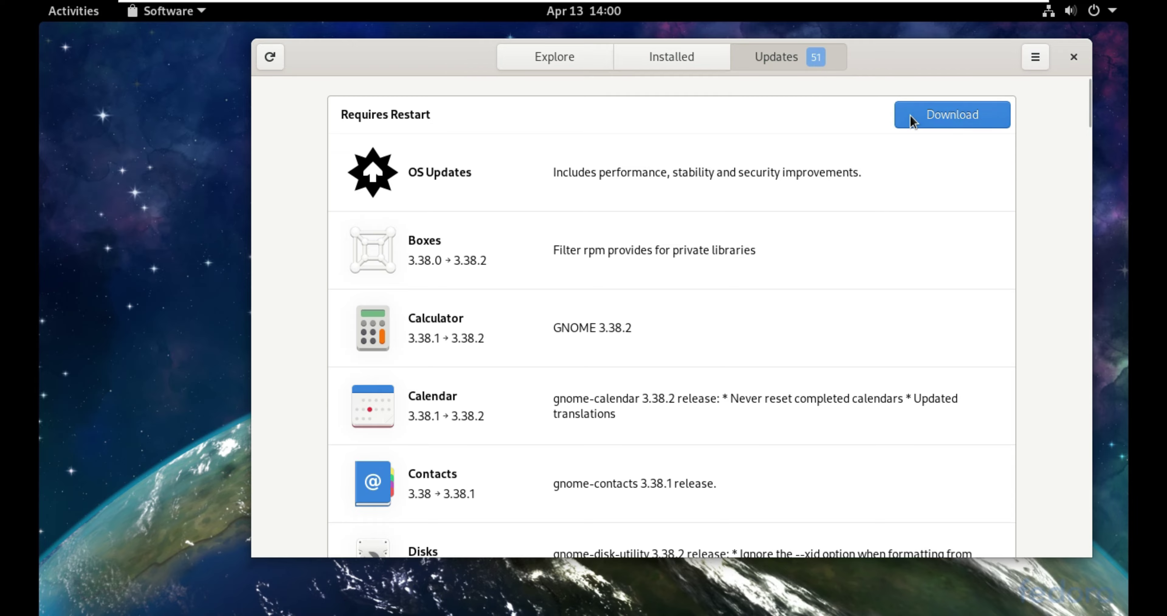
click(940, 116)
Look through the pending application updates and their version changes, with a brief return to the installed applications.
scroll(599, 209, down, 2)
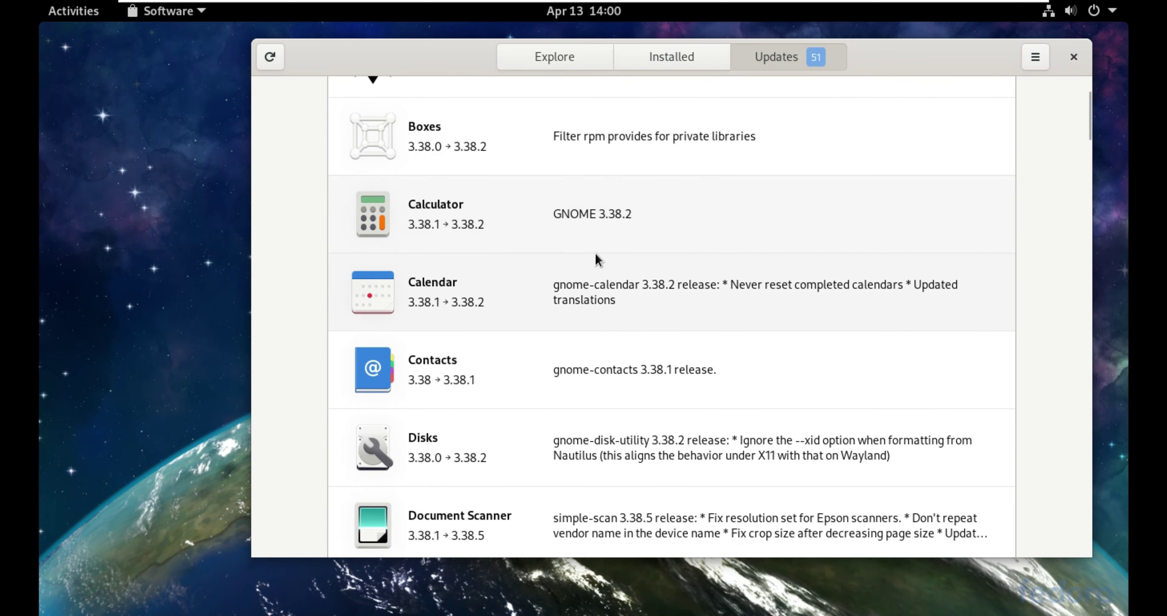
scroll(594, 252, up, 2)
scroll(578, 224, down, 7)
scroll(637, 265, down, 10)
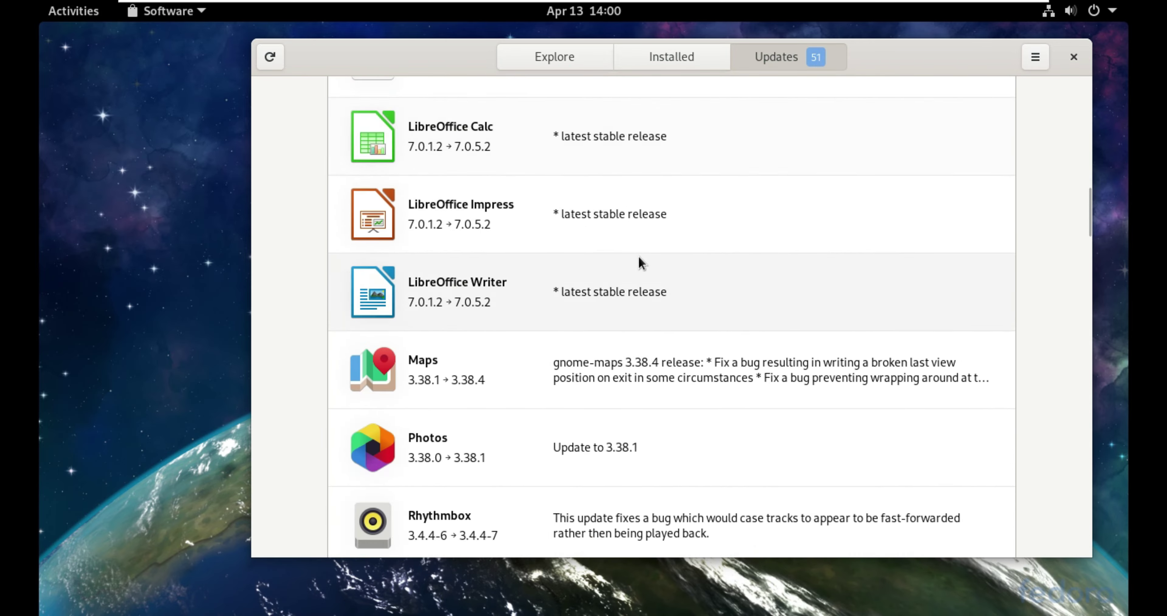
scroll(682, 258, up, 15)
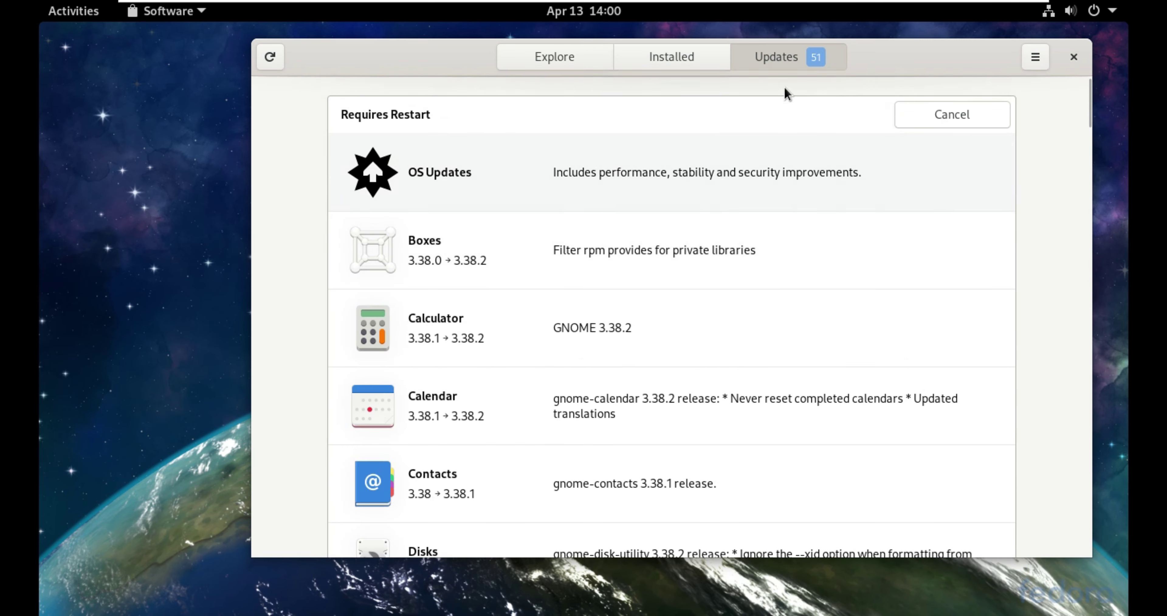
click(673, 60)
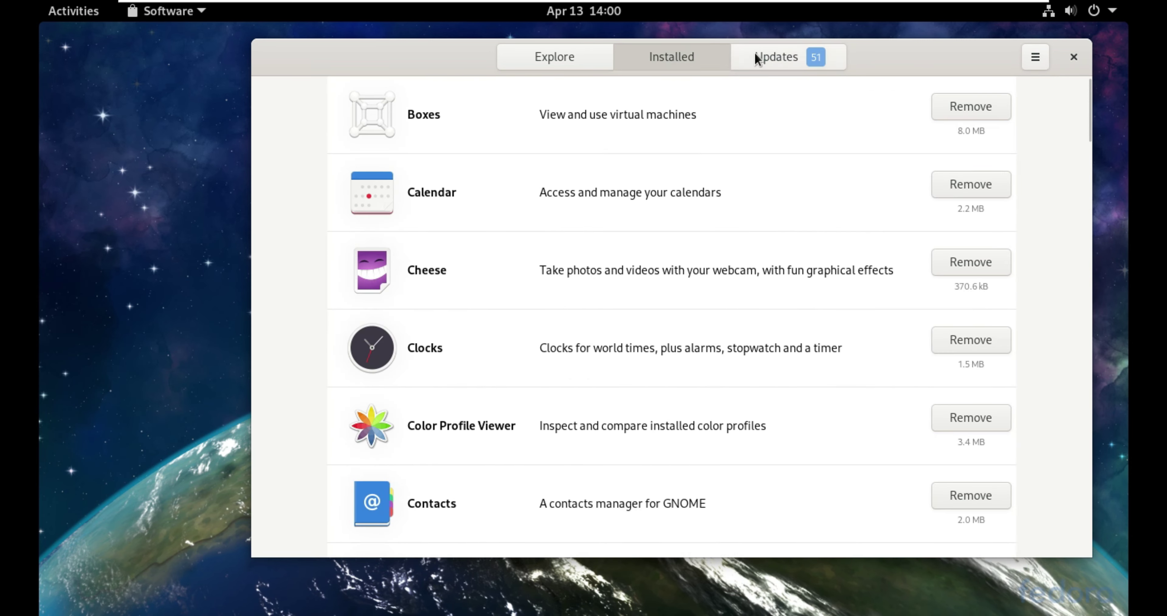
click(760, 55)
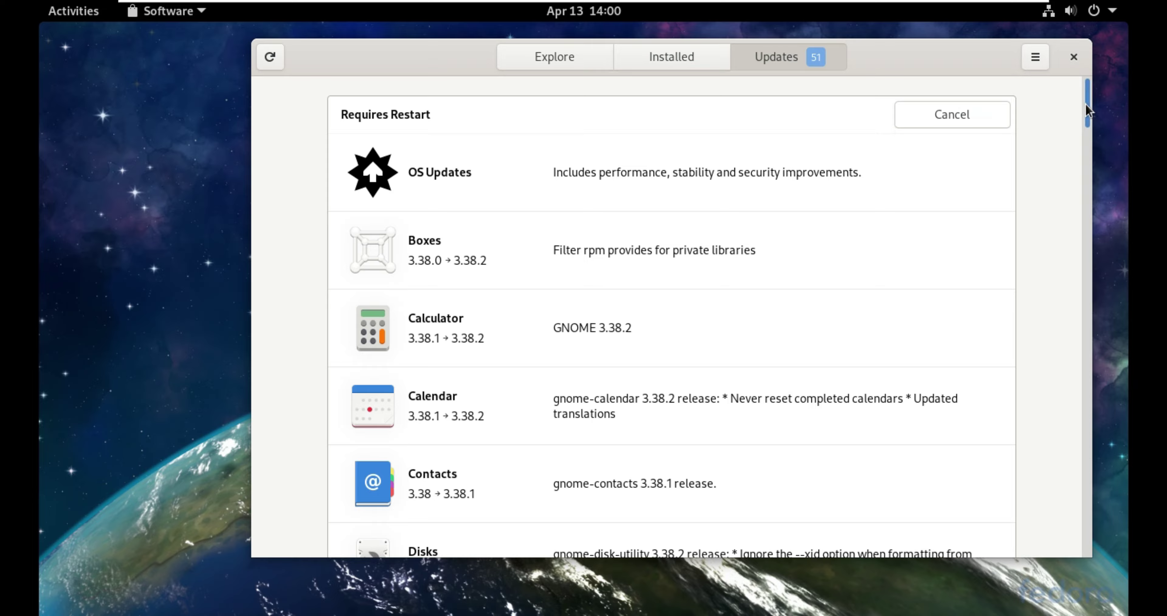
drag(1088, 105, 1024, 86)
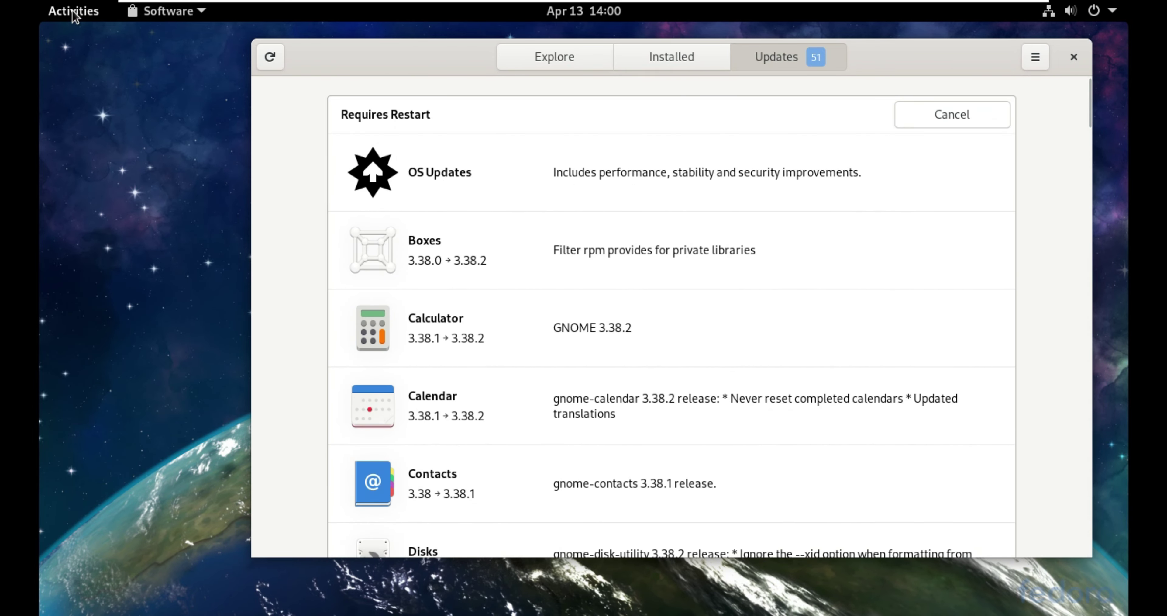
Browse the Utilities folder in the applications overview and launch Calculator from it.
click(59, 11)
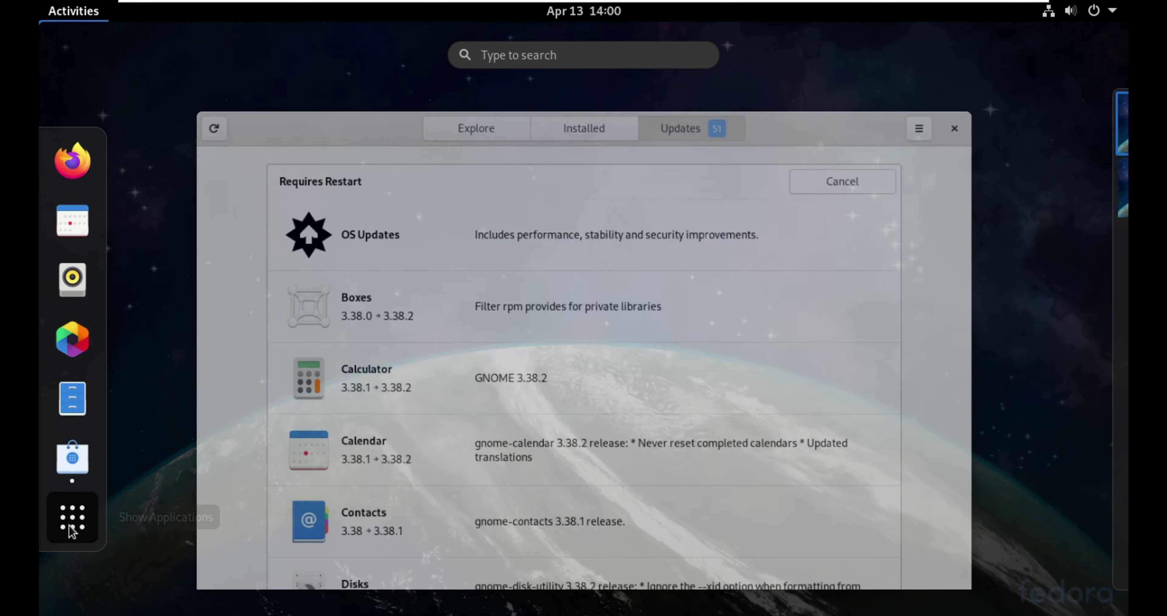
click(72, 521)
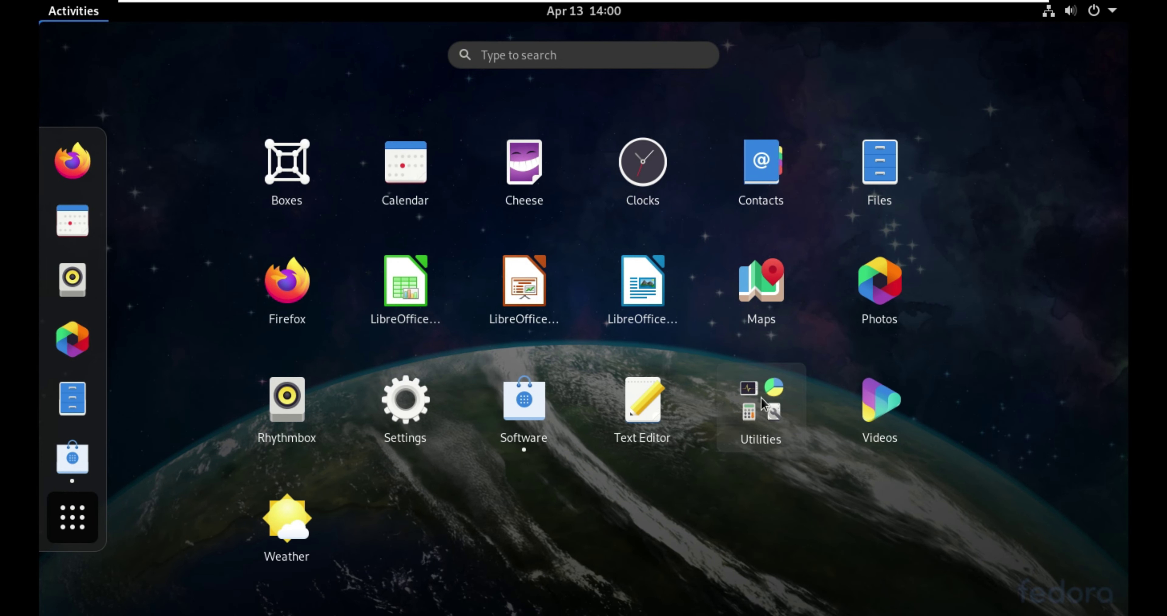
click(761, 410)
click(597, 526)
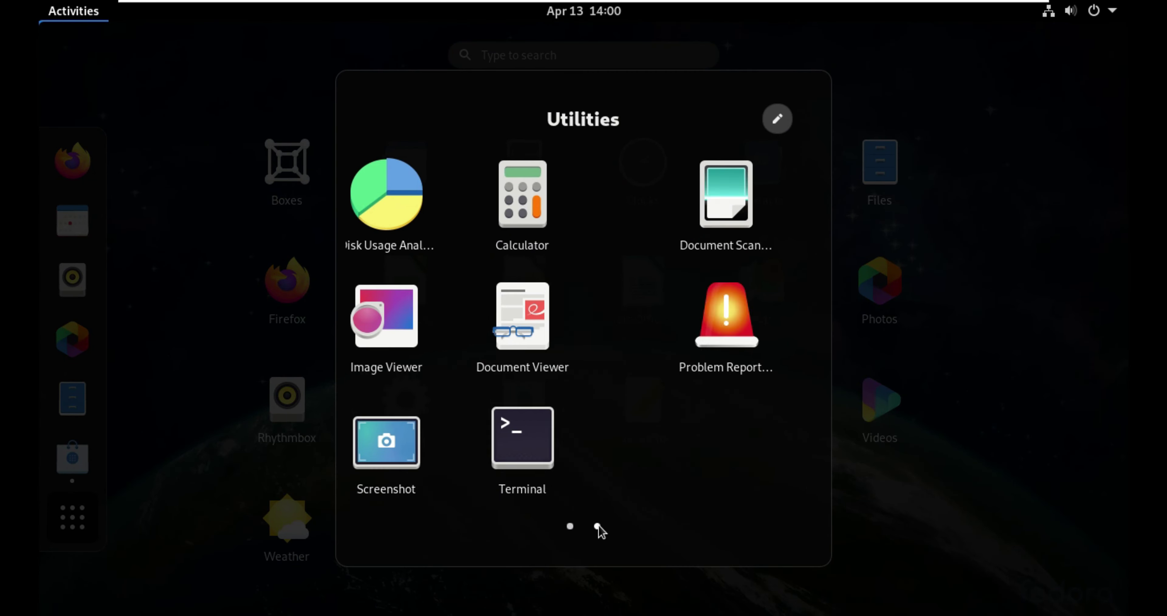
click(569, 529)
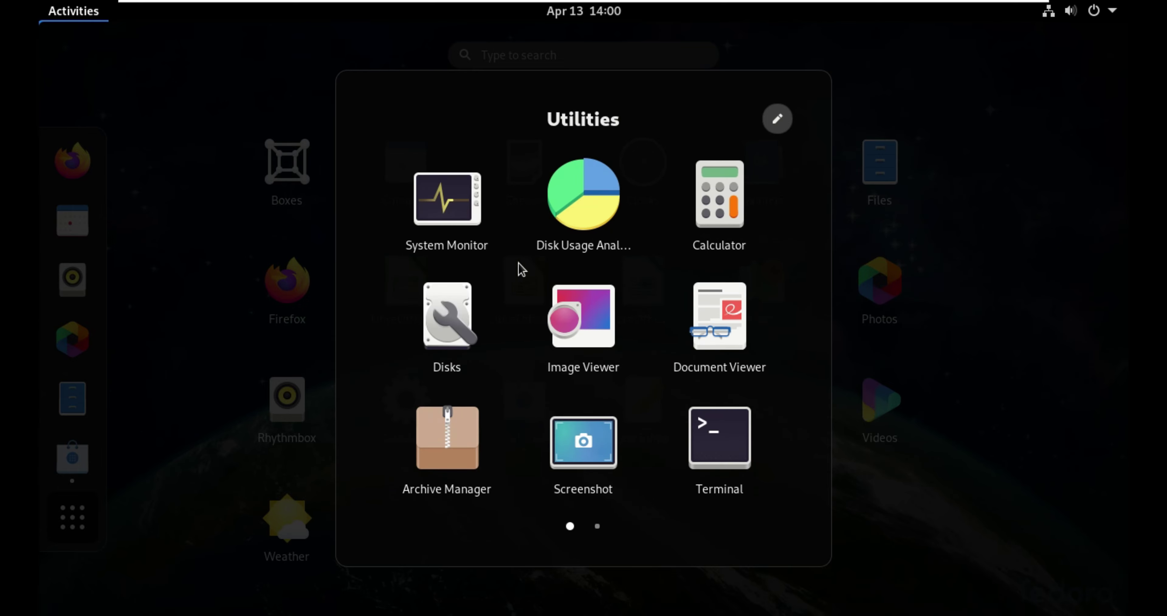
click(702, 199)
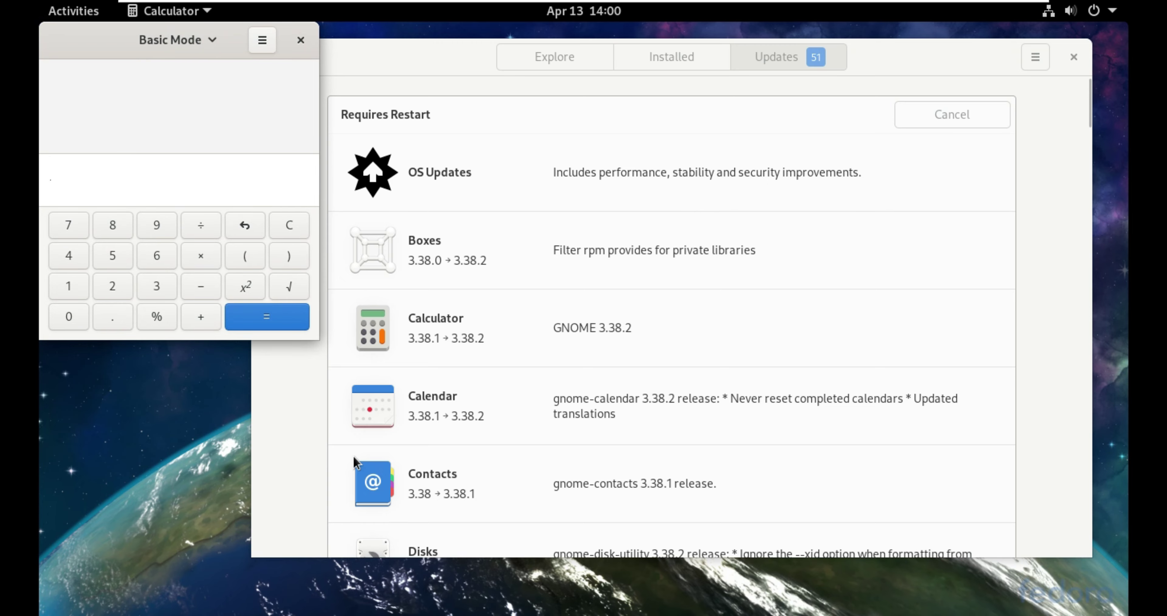
Switch the calculator from Basic Mode to Advanced Mode and on to Programming Mode.
click(204, 51)
click(174, 104)
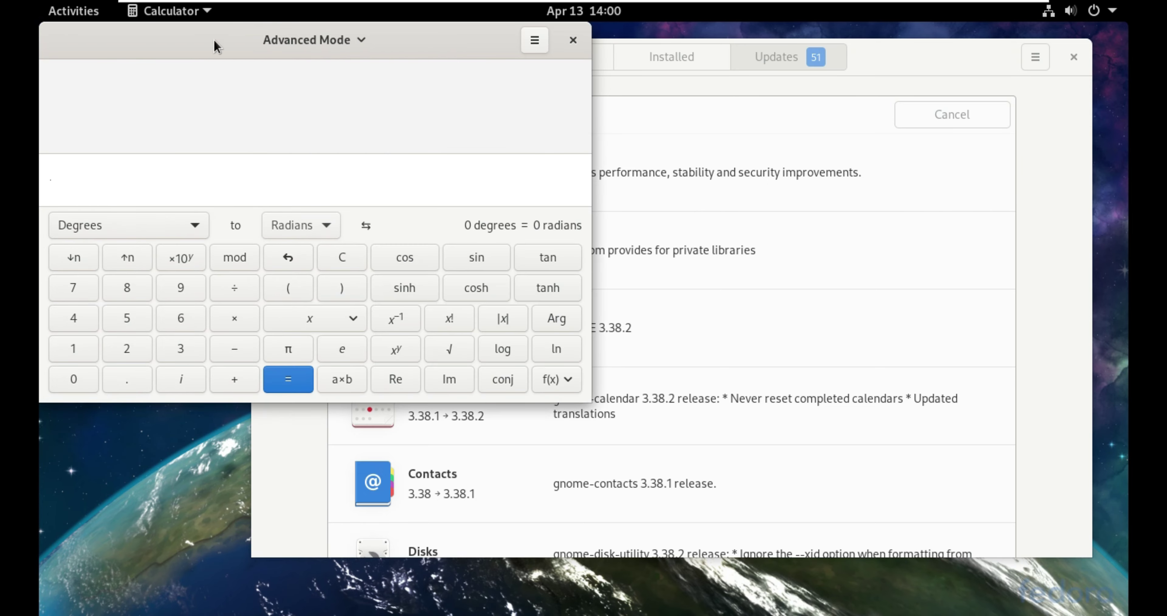
click(283, 44)
click(313, 152)
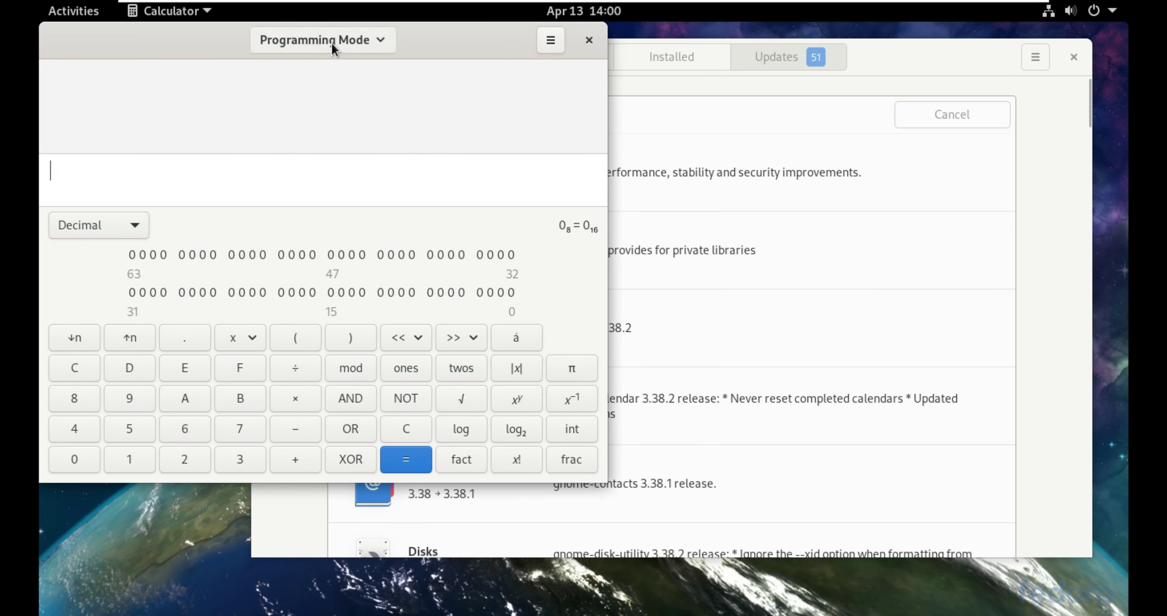
click(331, 42)
click(231, 212)
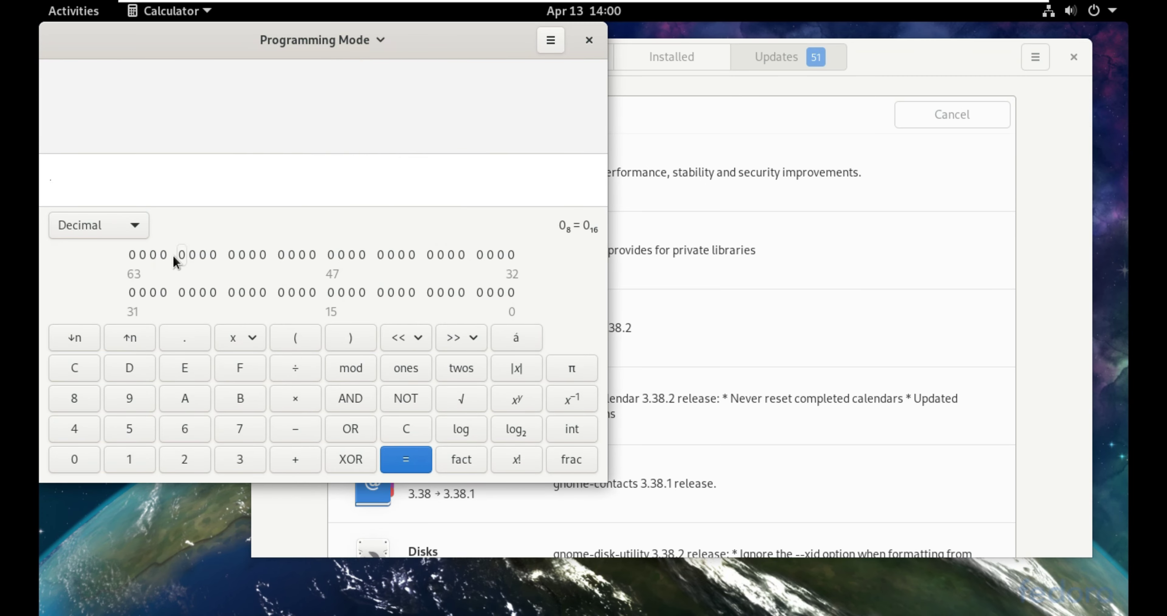
Toggle bit 60 on and try to evaluate 67 followed by NOT, clearing the display after each.
click(164, 253)
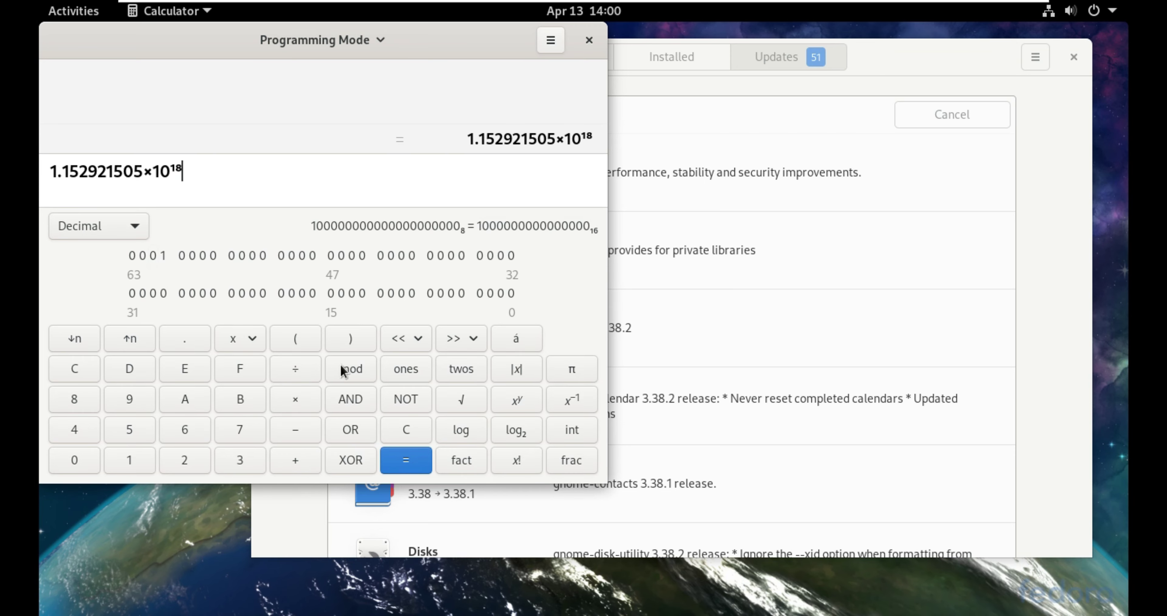
click(405, 428)
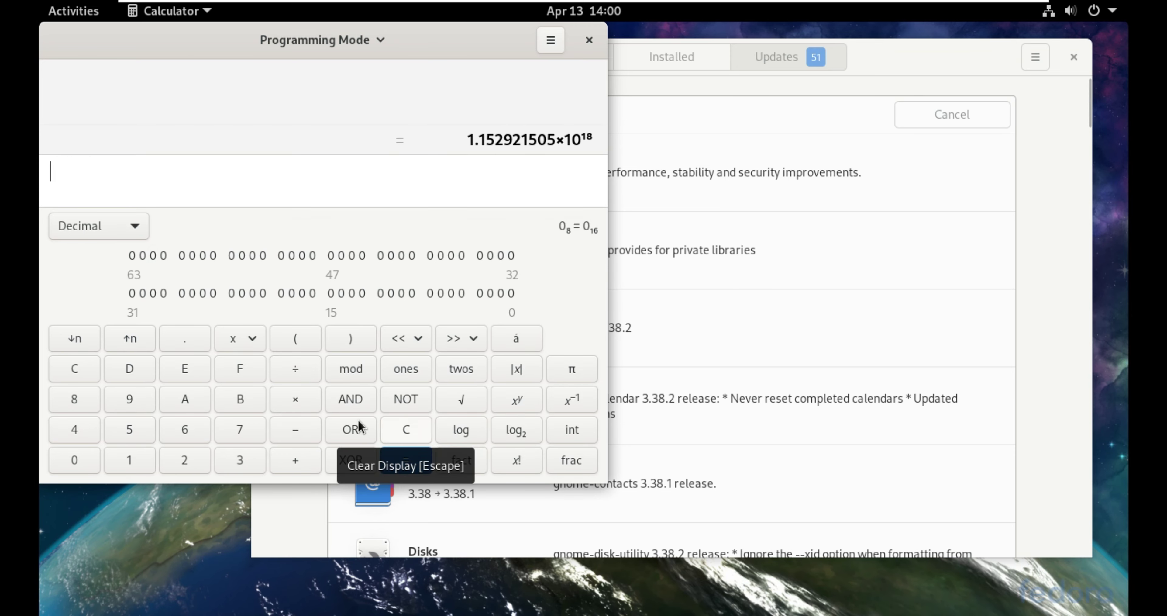
click(183, 421)
click(234, 428)
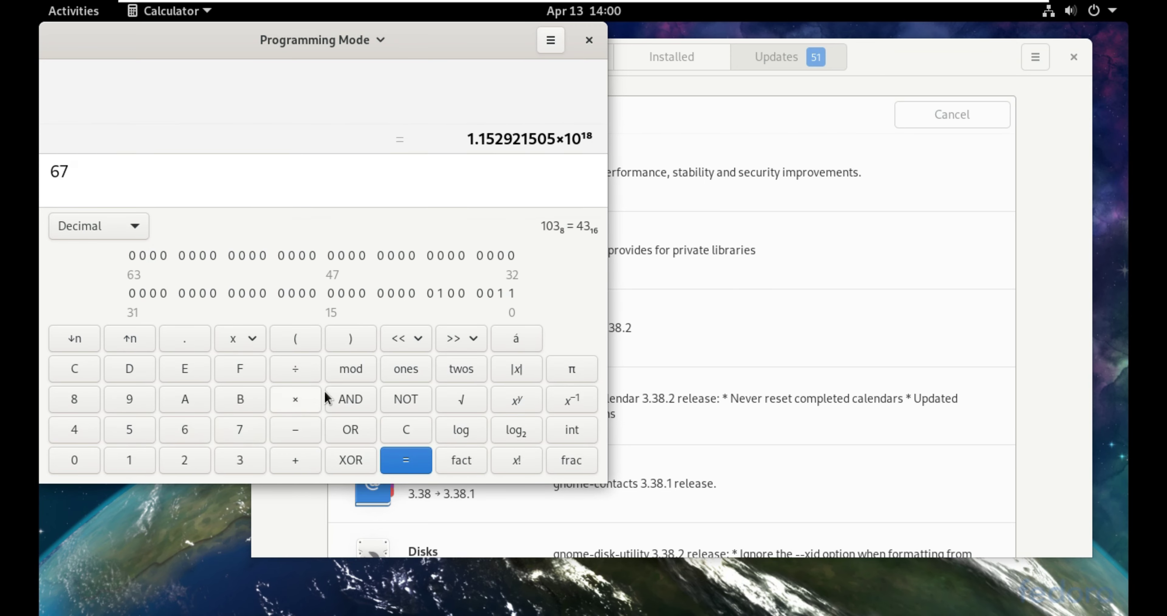
click(413, 399)
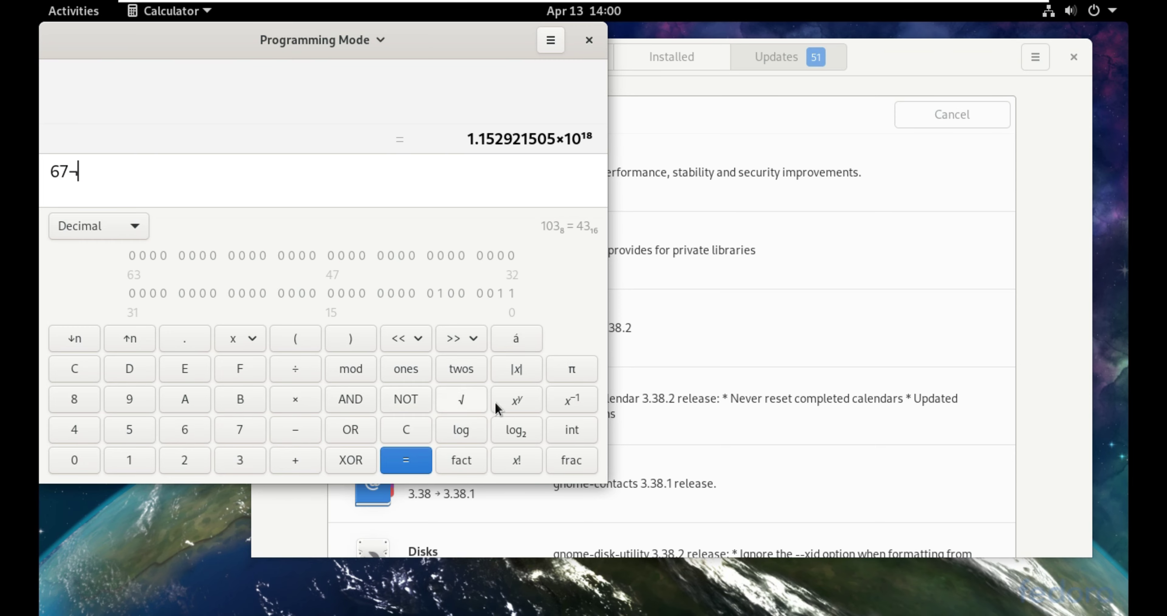
click(405, 462)
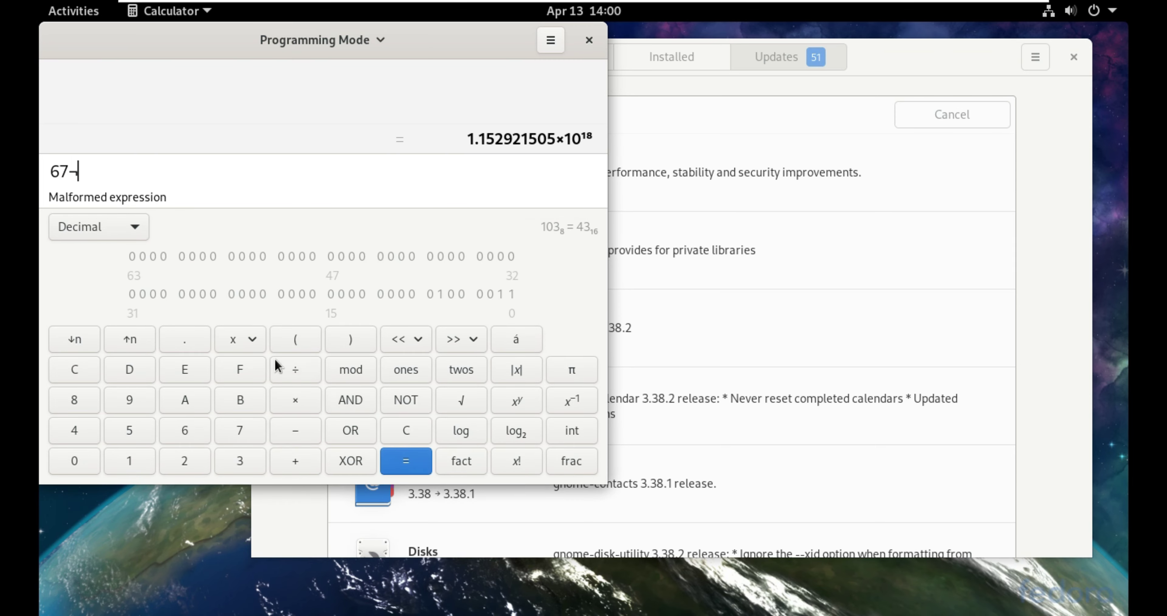
click(390, 430)
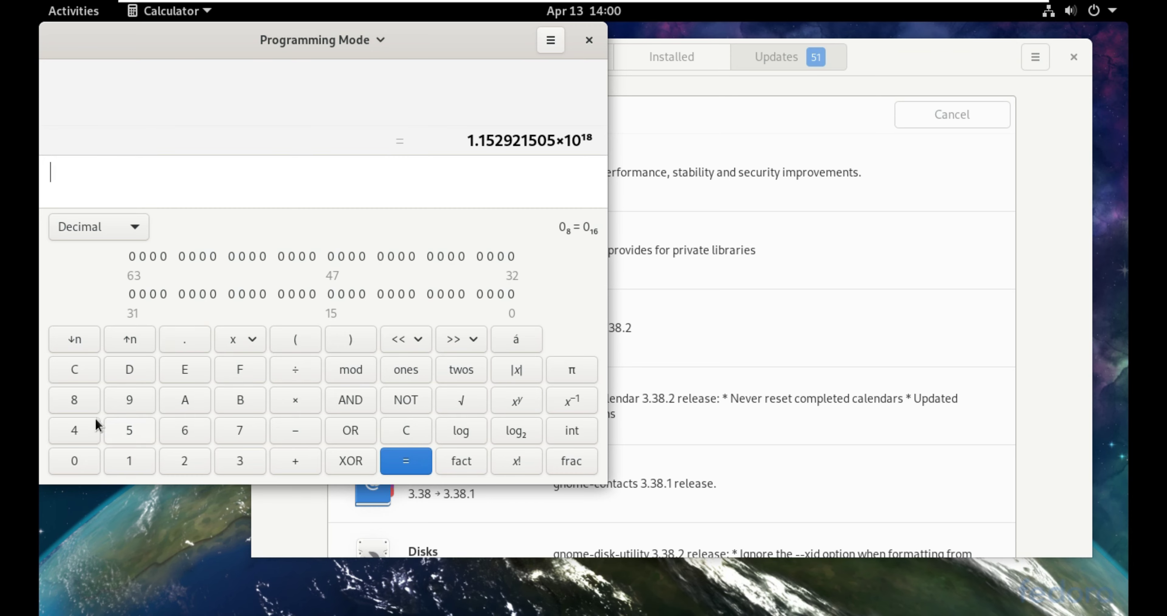
Try to evaluate 0 followed by the NOT operator and clear the display.
click(79, 463)
click(405, 405)
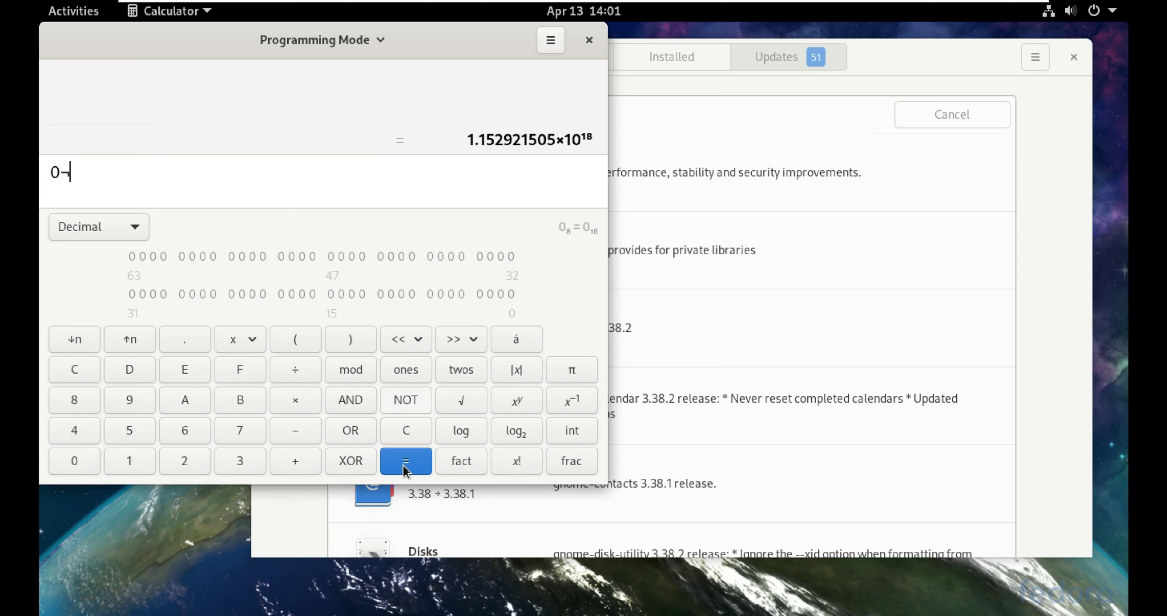
click(407, 464)
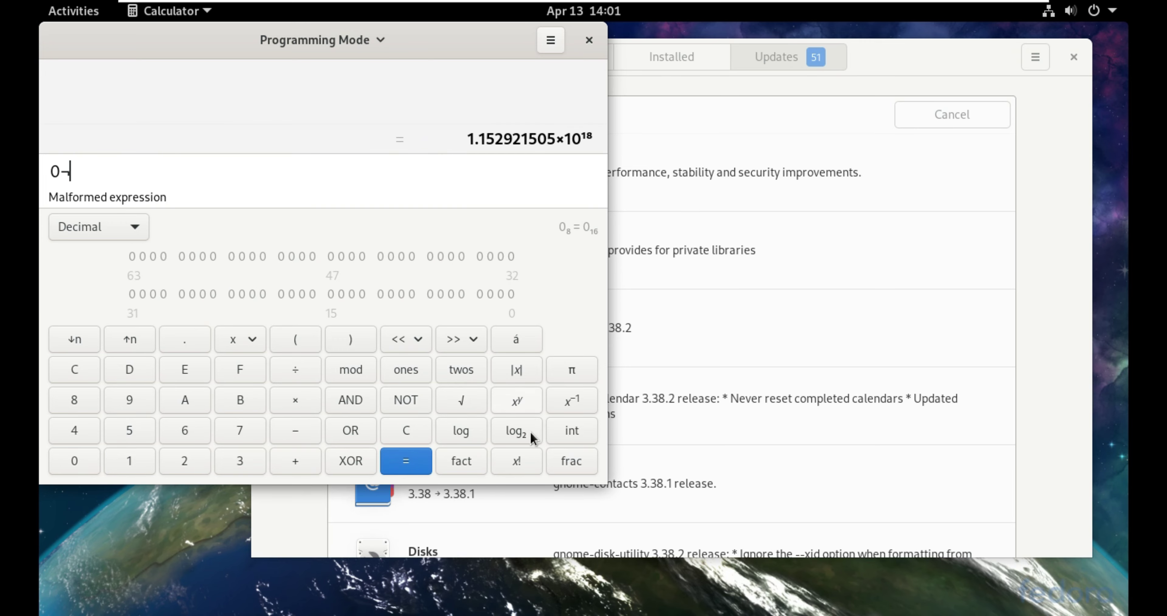
click(399, 425)
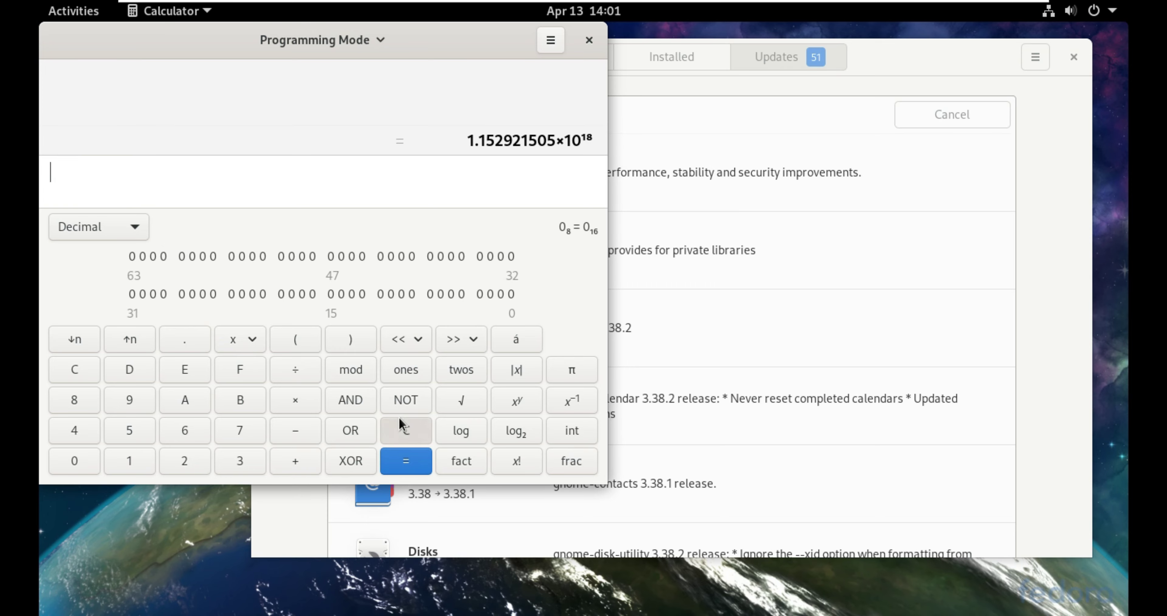
Try entering 4, A and 1 separately in Programming Mode, clearing the display between entries.
click(78, 425)
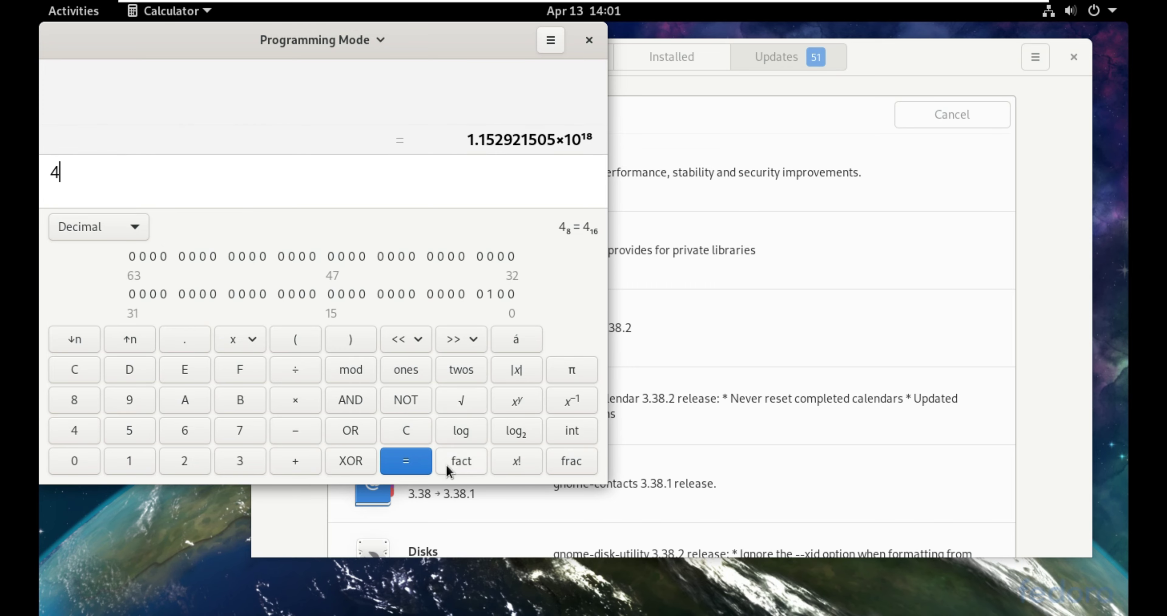
click(415, 439)
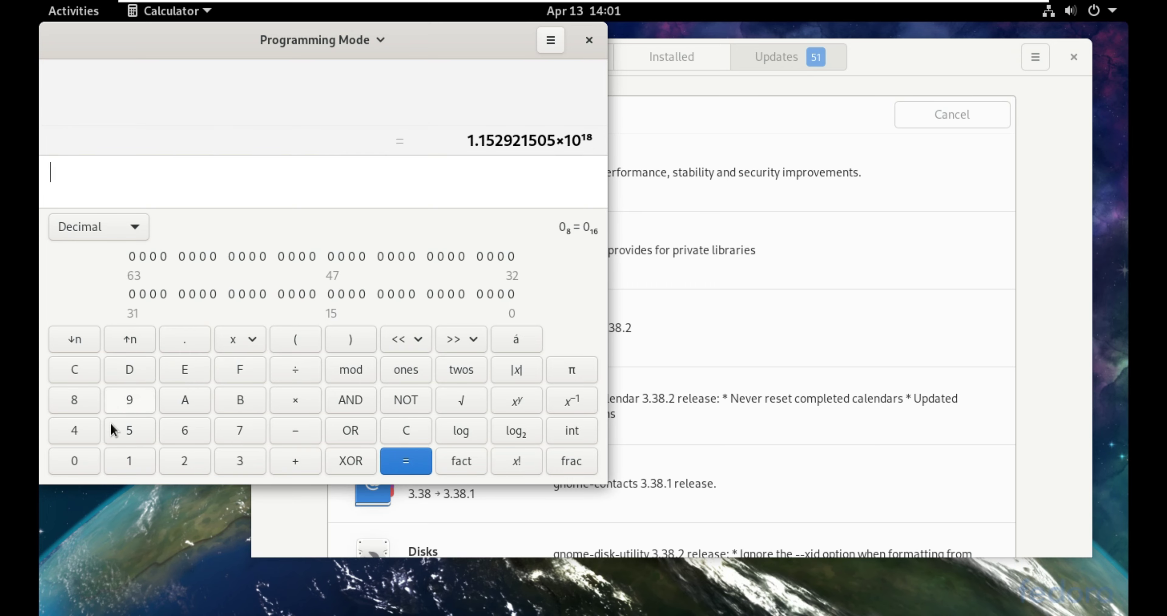
click(180, 403)
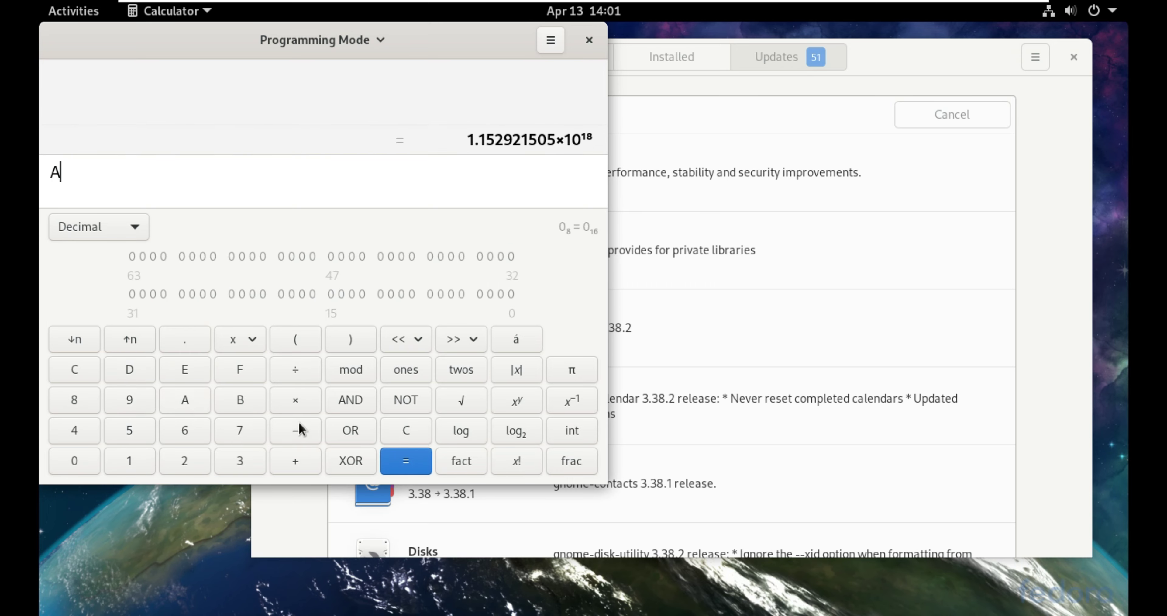
click(406, 455)
click(145, 458)
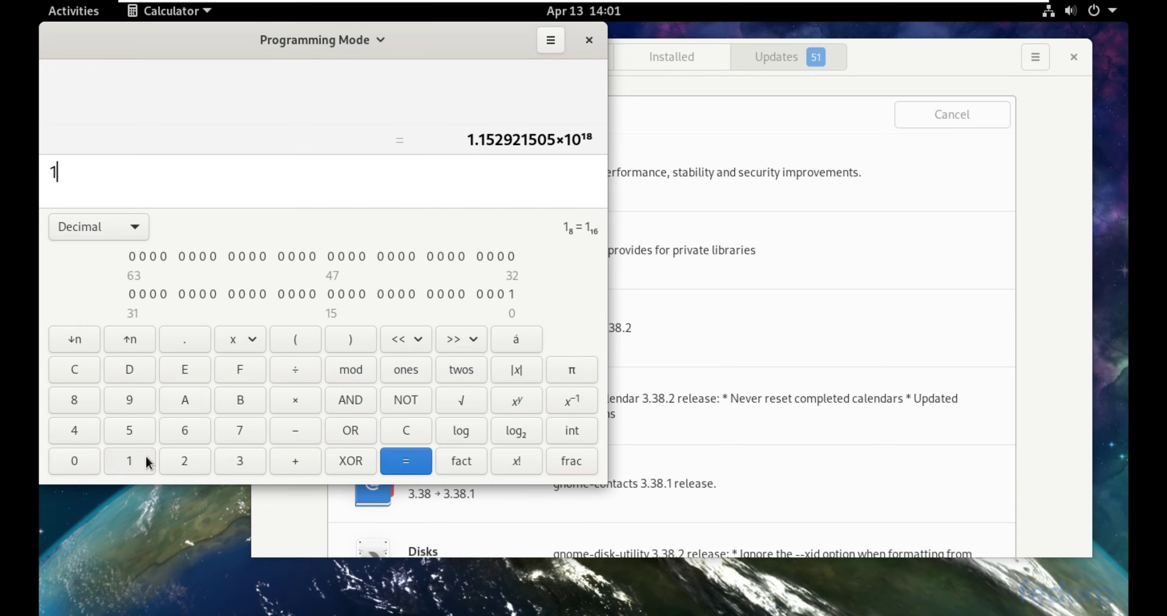
Close Calculator and skim the pending updates list in Software.
click(589, 39)
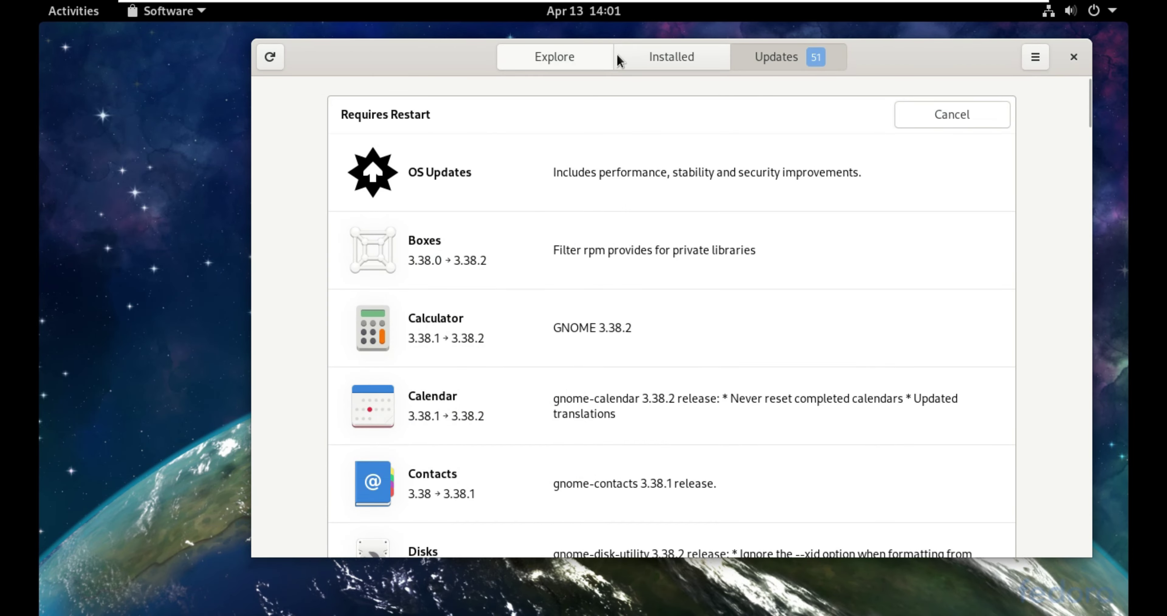
scroll(707, 267, down, 5)
scroll(705, 267, down, 2)
scroll(706, 268, up, 10)
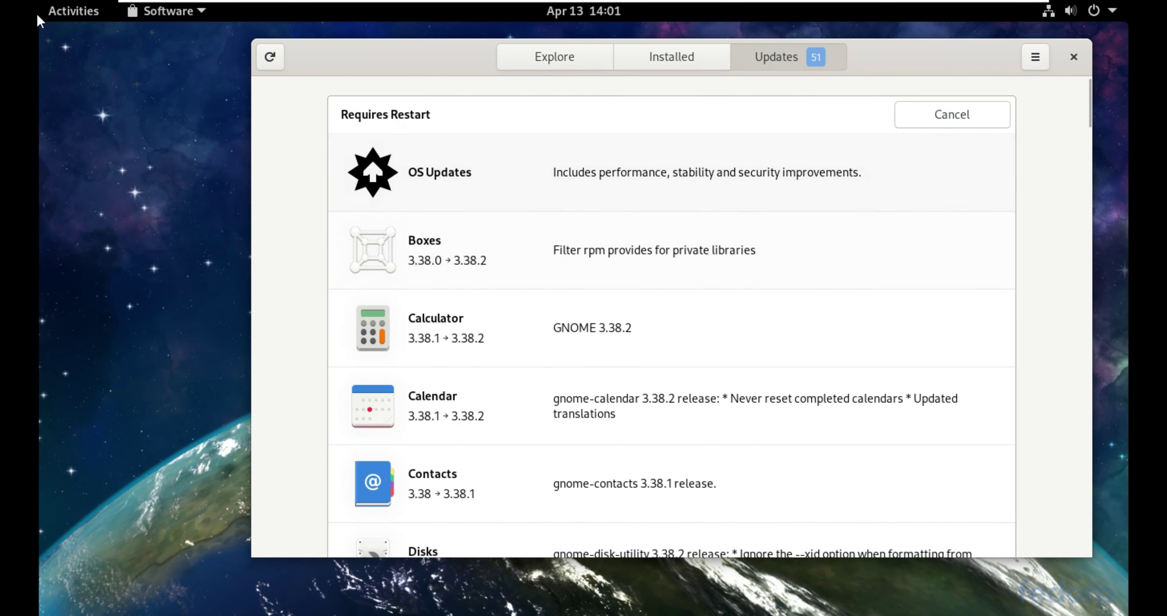
Launch Settings from the full list of installed applications.
click(67, 12)
click(72, 518)
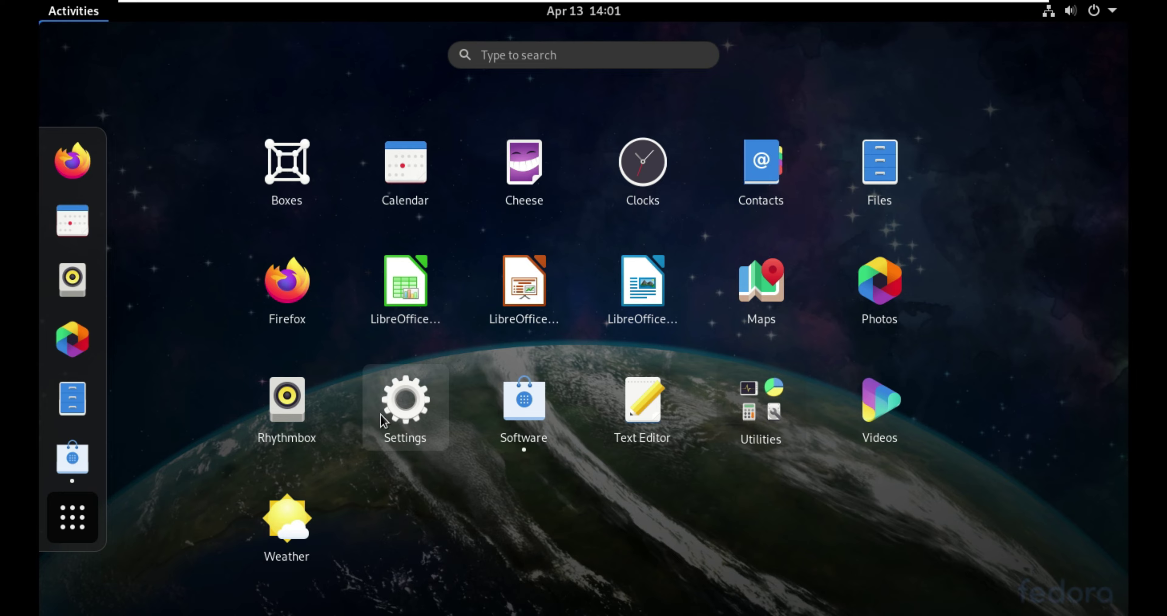
click(394, 394)
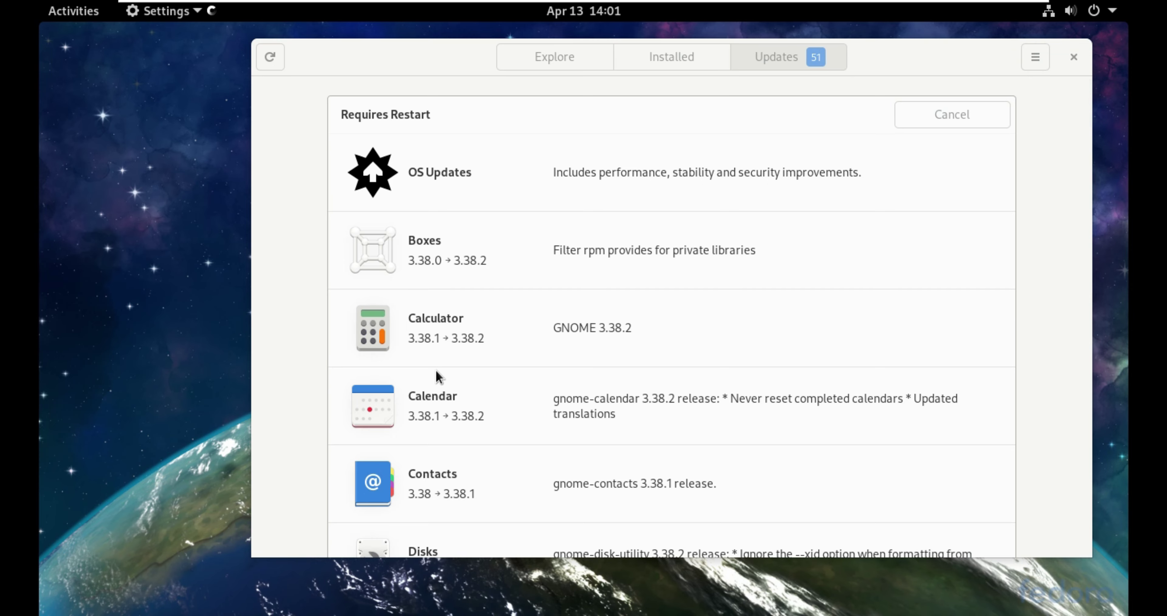
Review the virtual machine's removable devices without changing any, and move the Settings window away from the screen corner.
mouse_move(507, 14)
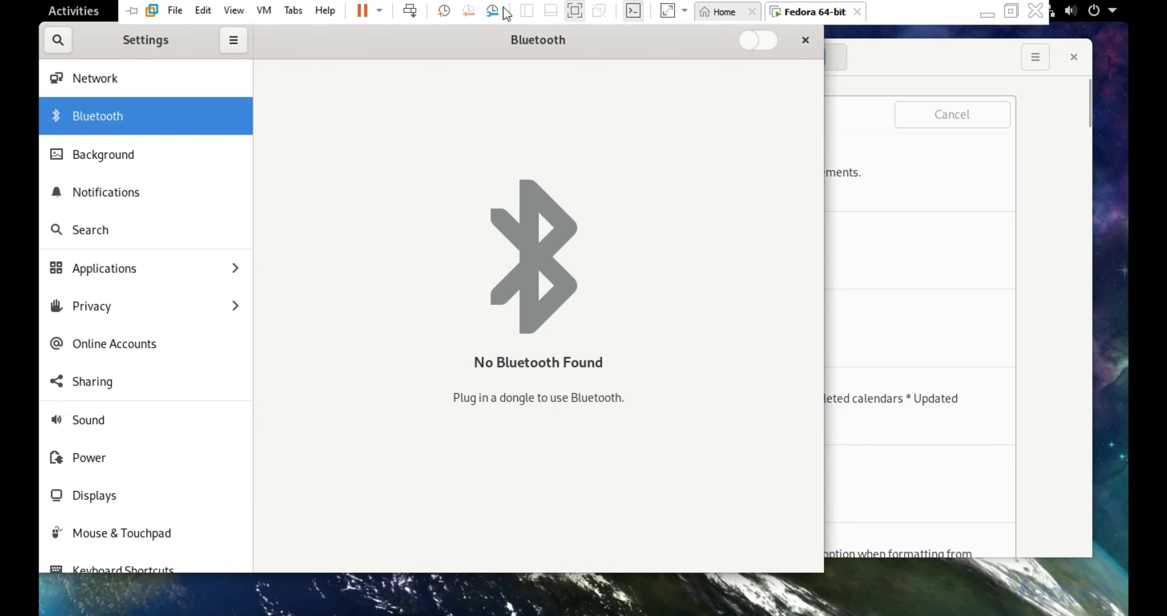
click(264, 11)
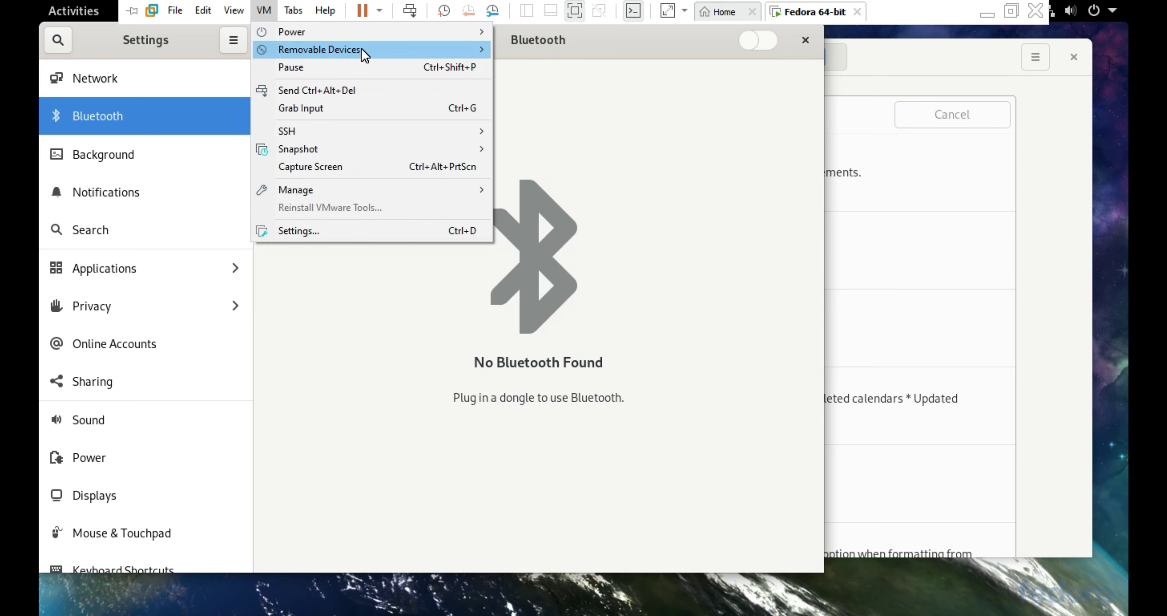
mouse_move(365, 48)
mouse_move(677, 48)
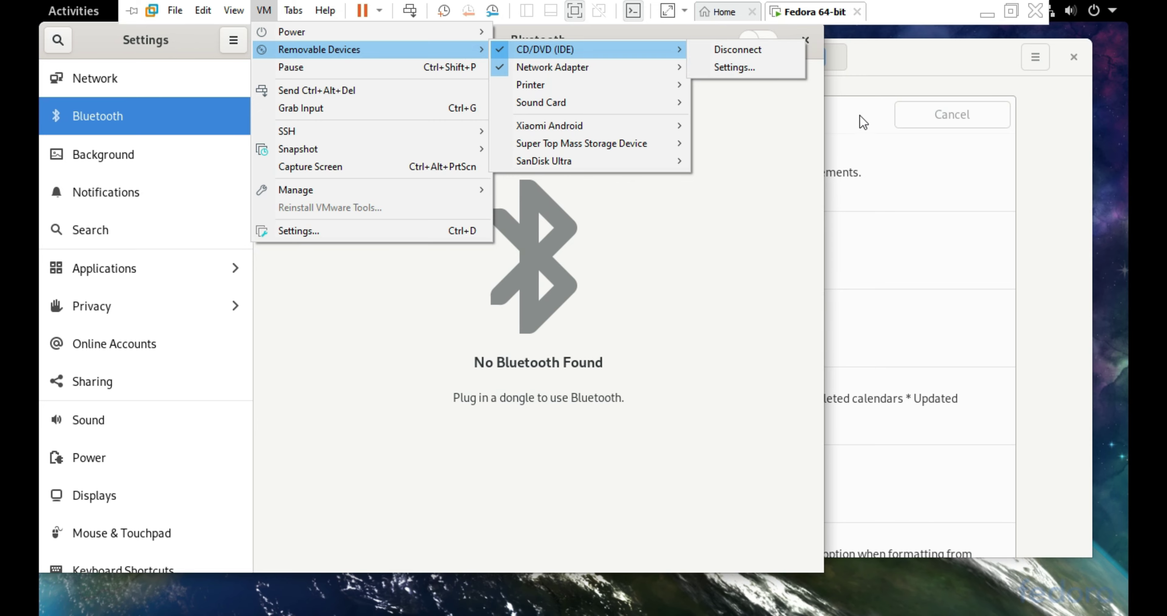
click(925, 44)
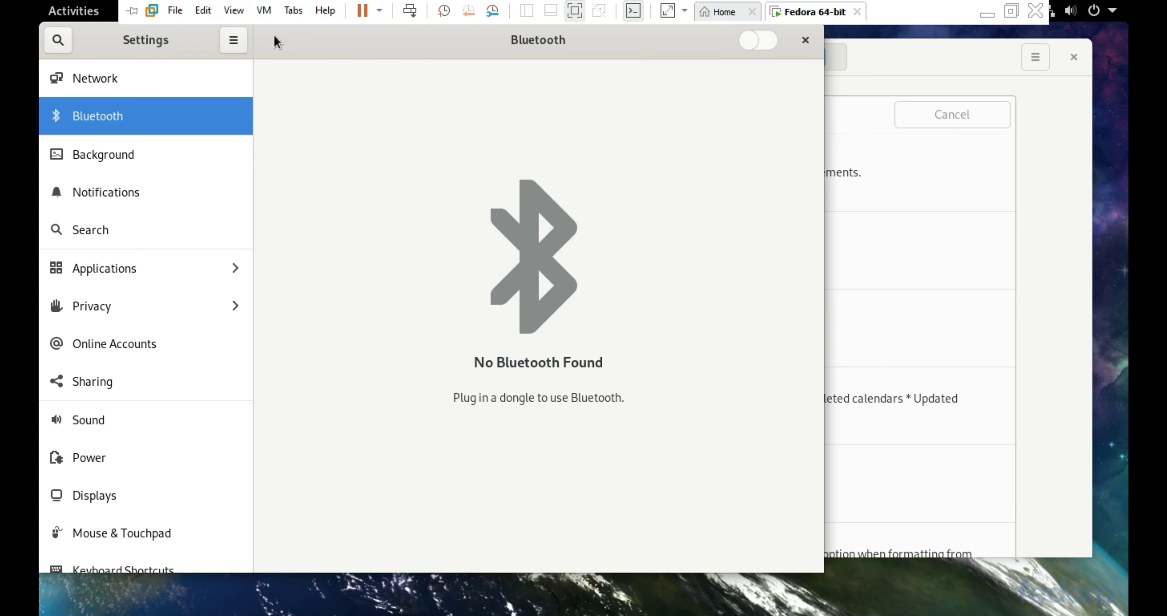
drag(330, 38, 531, 82)
Look through both pages of the Utilities folder in the application list and close the folder.
click(42, 10)
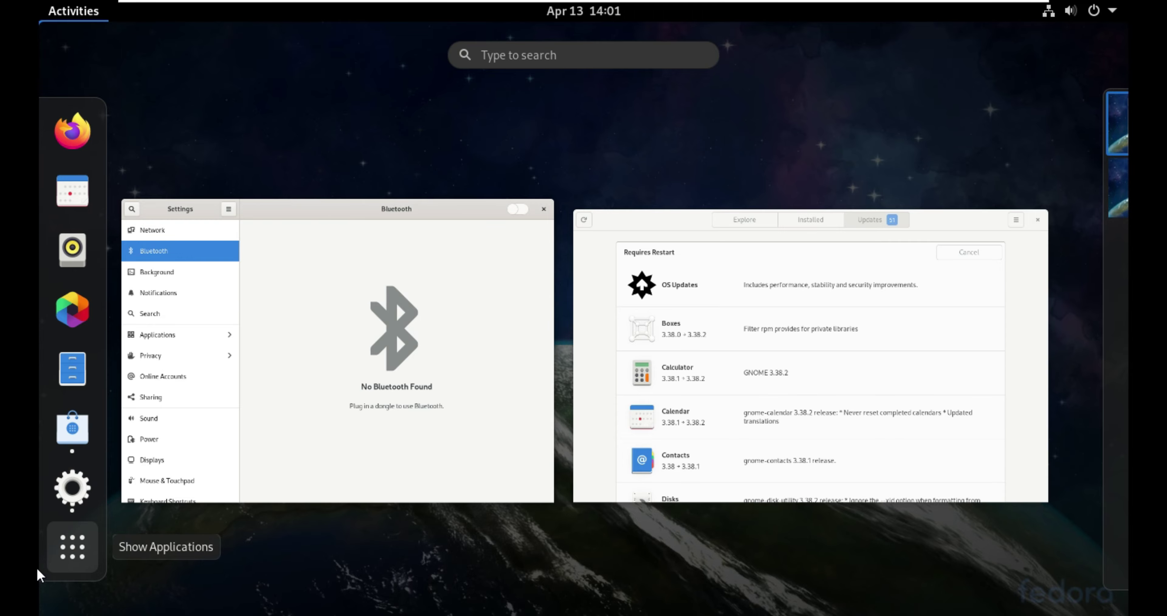
click(55, 565)
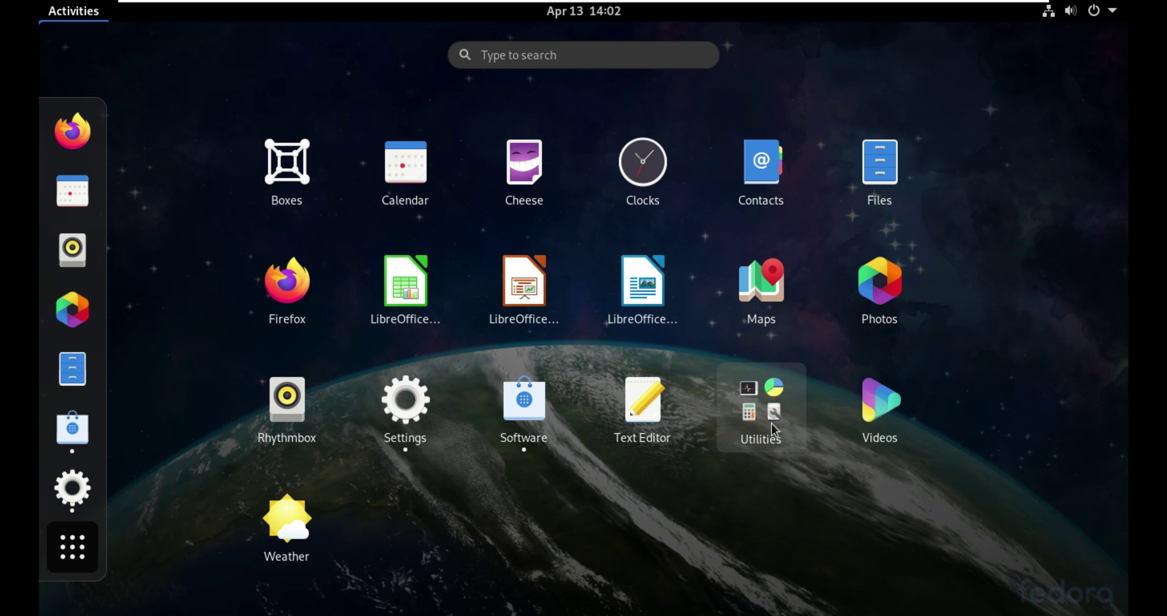
click(770, 407)
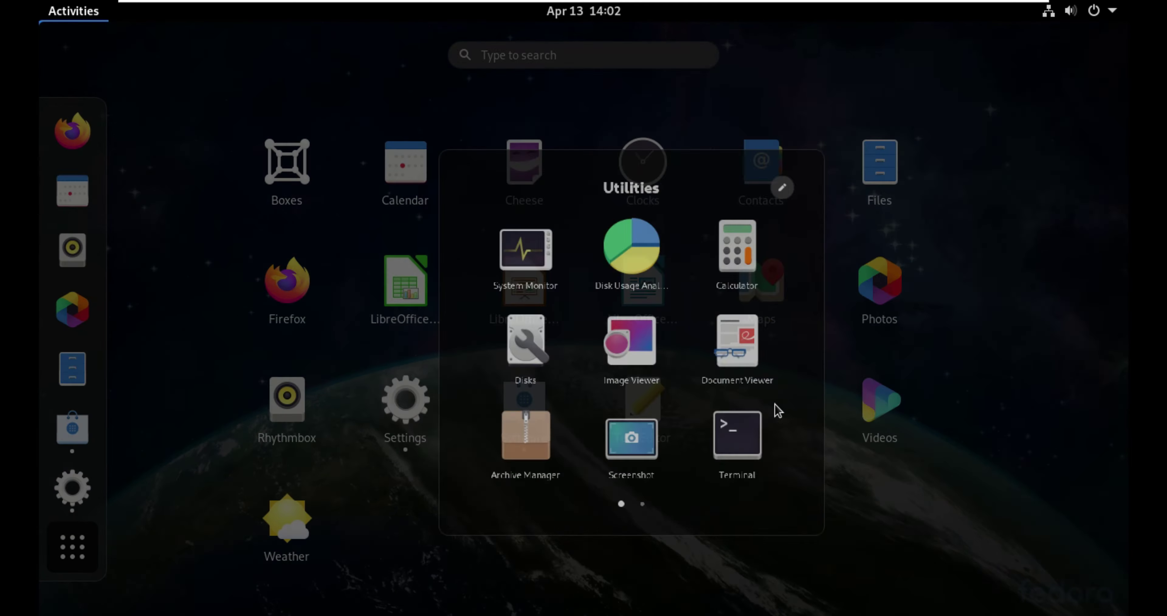
scroll(641, 357, down, 1)
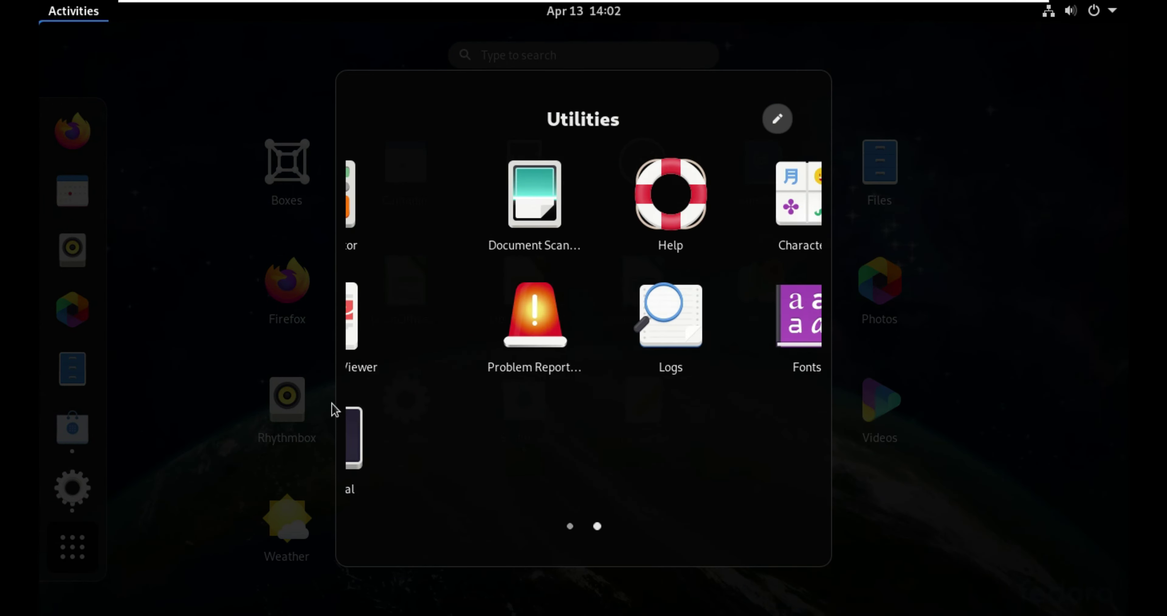
click(1029, 356)
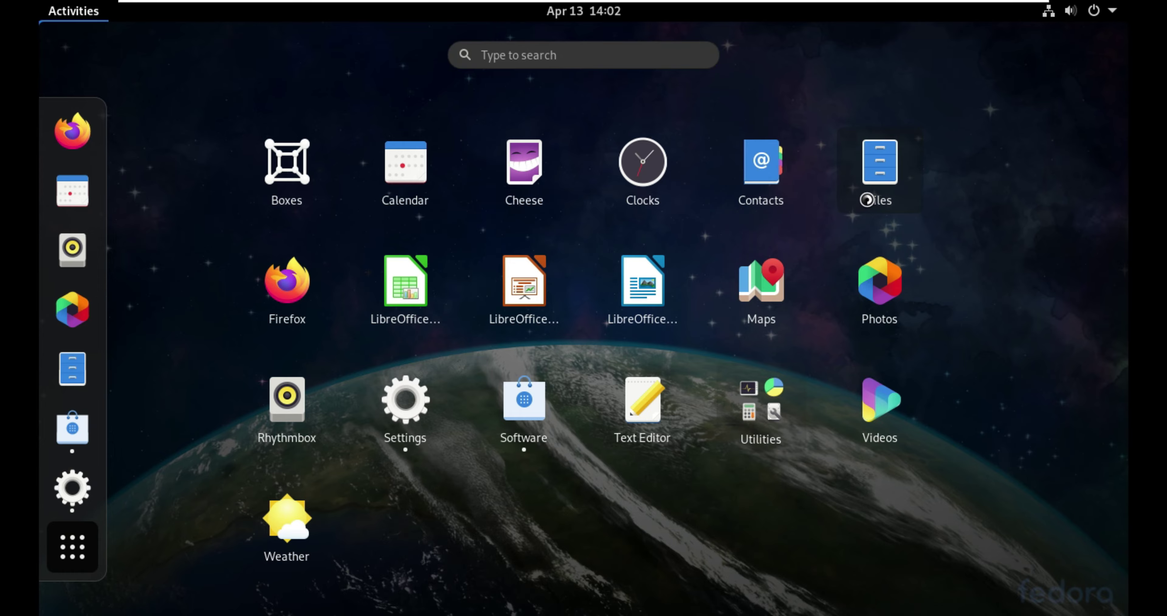
Launch Files and skim the pending updates list in Software.
click(874, 163)
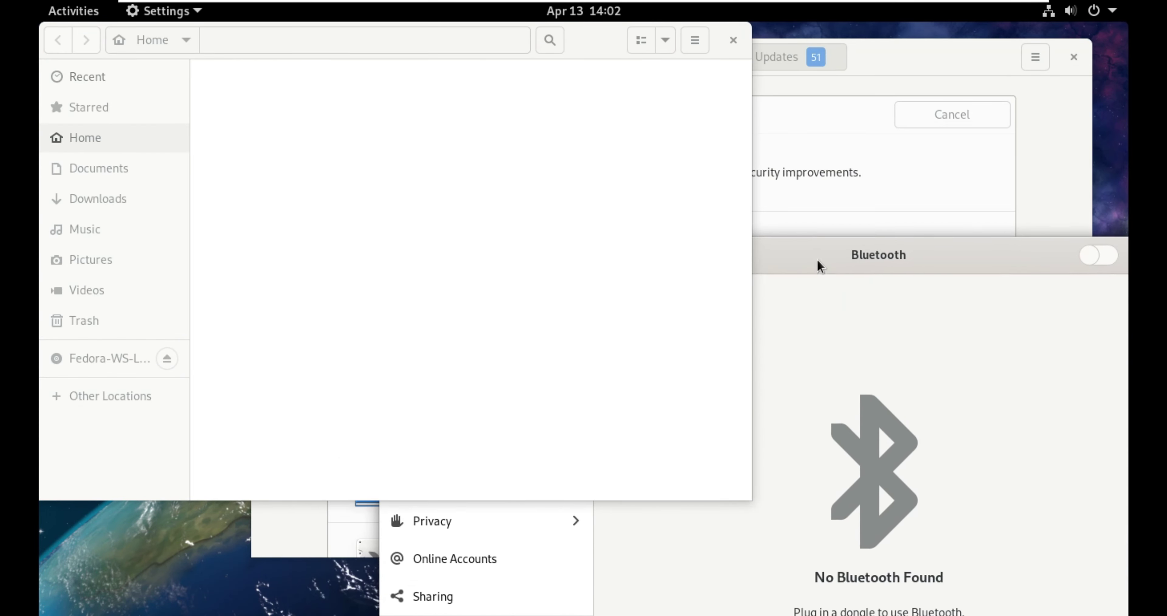
click(882, 90)
scroll(534, 250, down, 10)
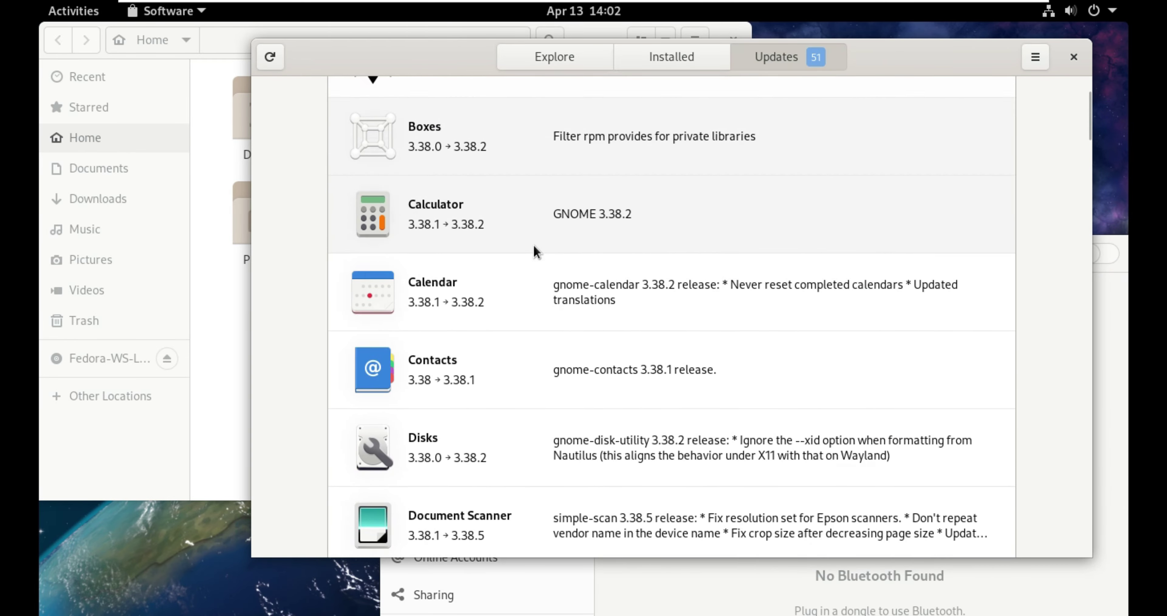
scroll(539, 279, up, 10)
Switch to Files, view the contents of the Fedora-WS-Live-33-1-2 disc and eject it.
click(220, 299)
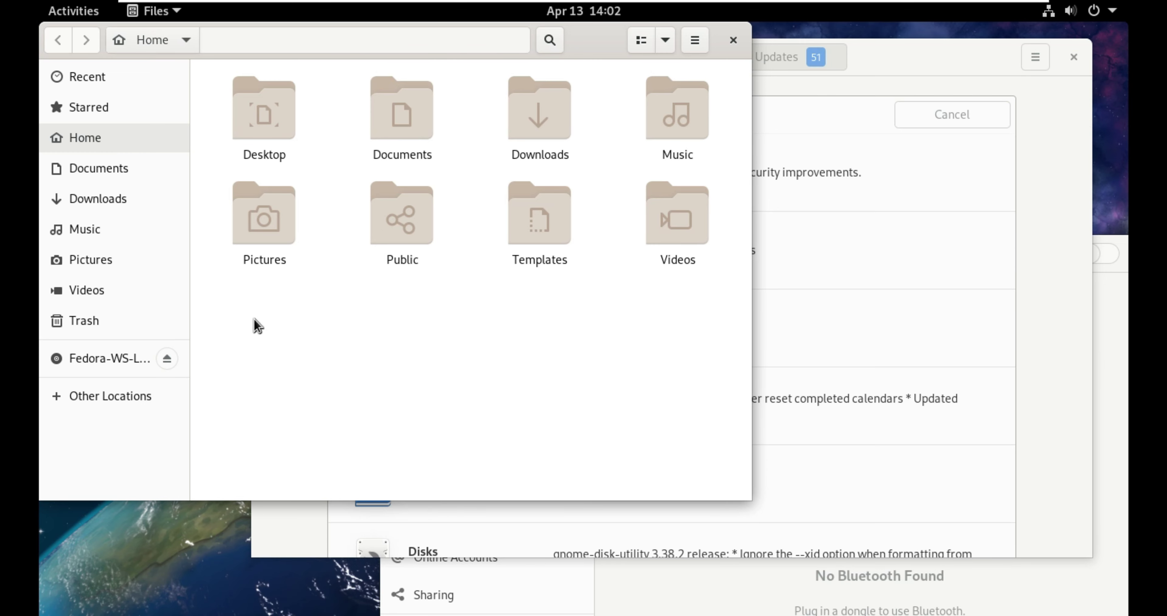
click(146, 362)
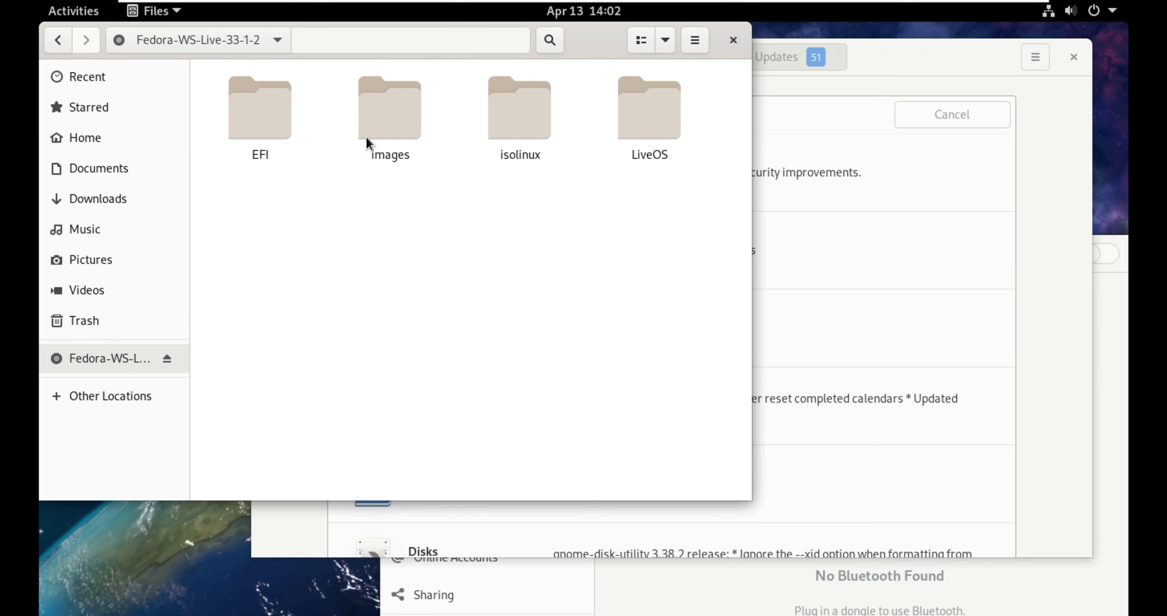
click(167, 358)
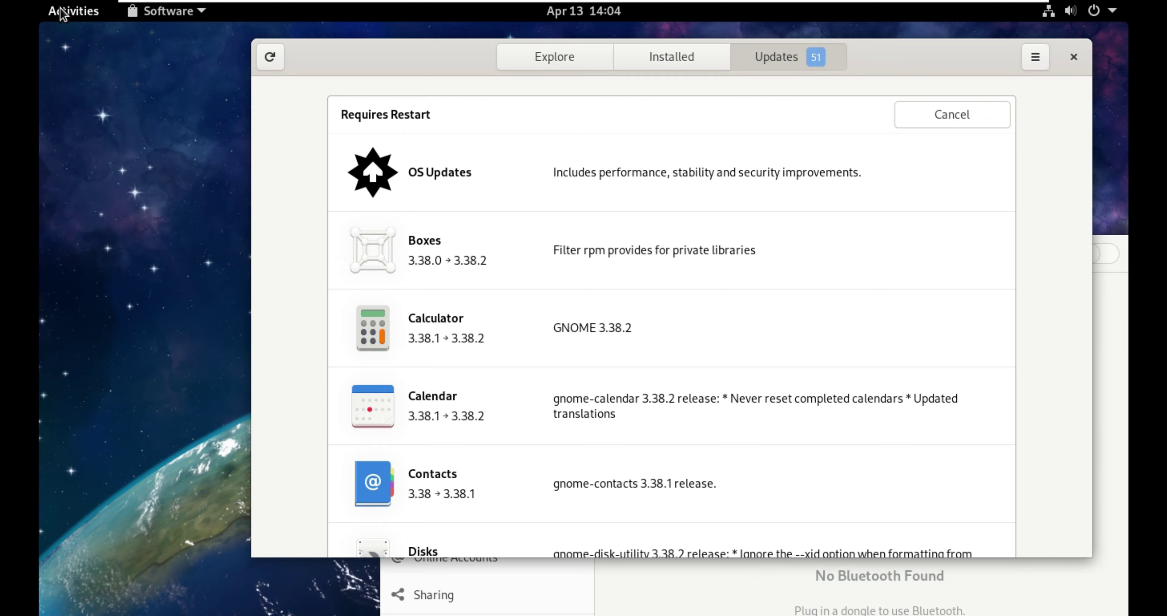
Launch Firefox from the full list of installed applications.
click(48, 14)
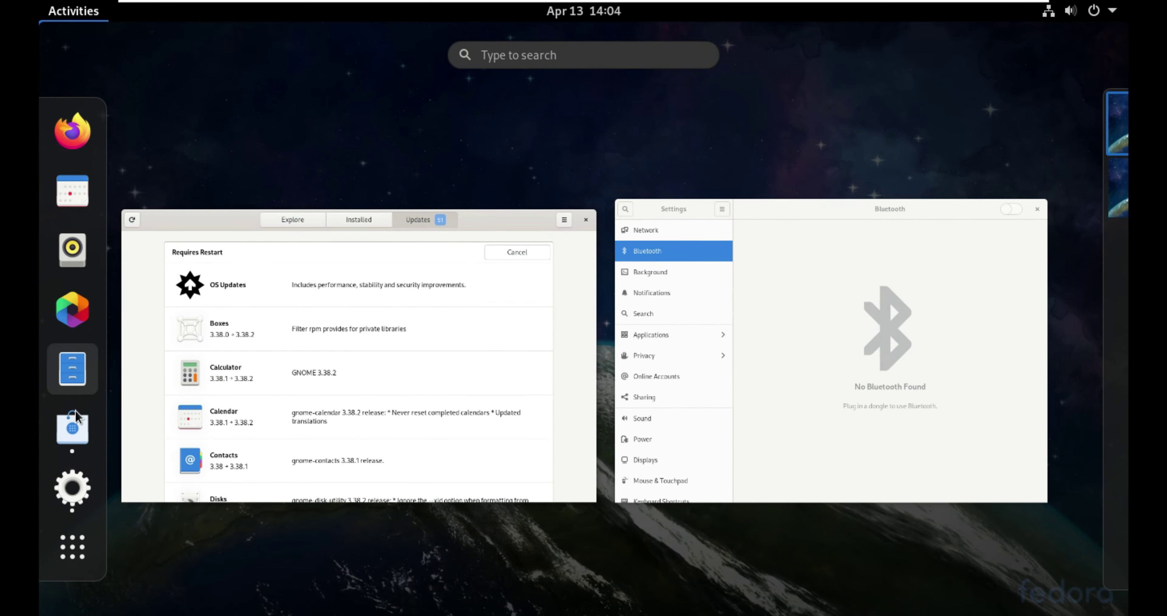
click(91, 549)
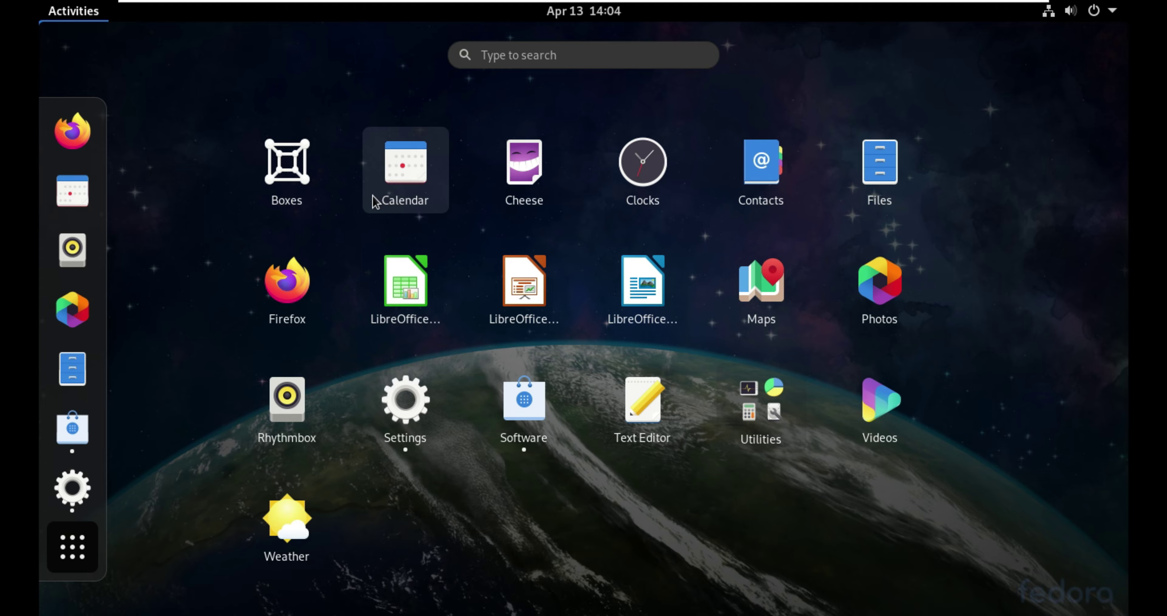
click(299, 310)
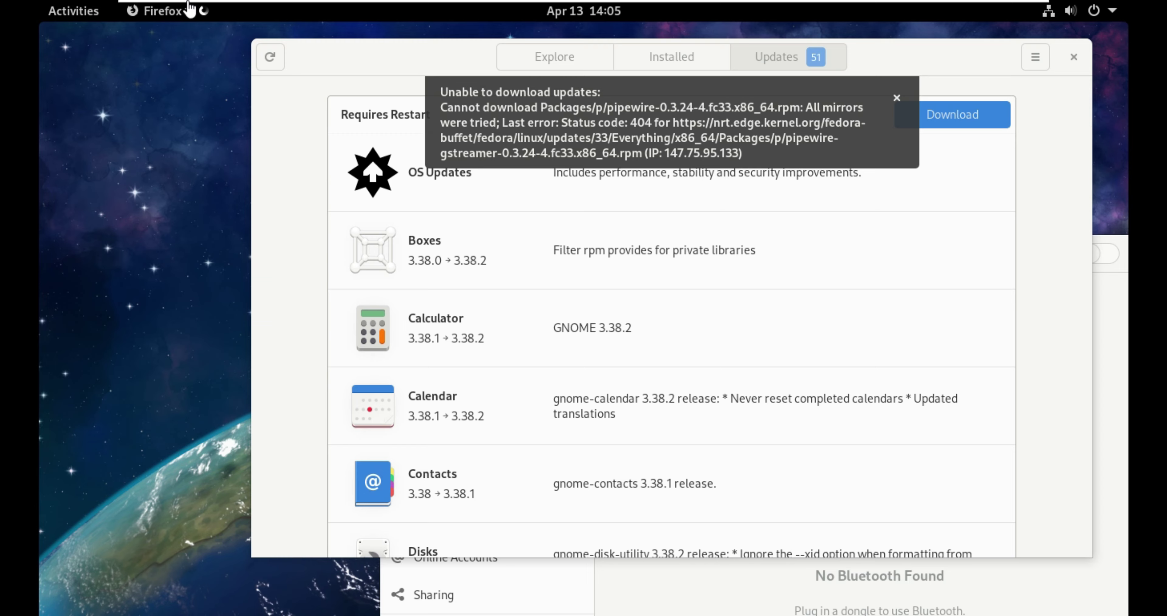
Connect the virtual machine's CD/DVD (IDE) drive.
click(264, 11)
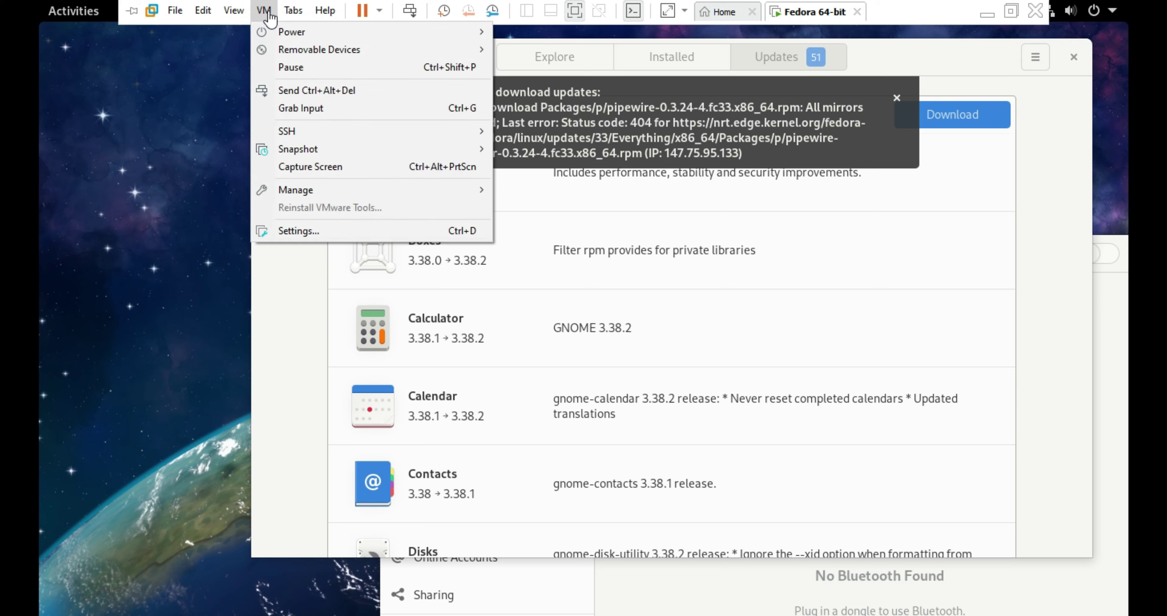
mouse_move(453, 51)
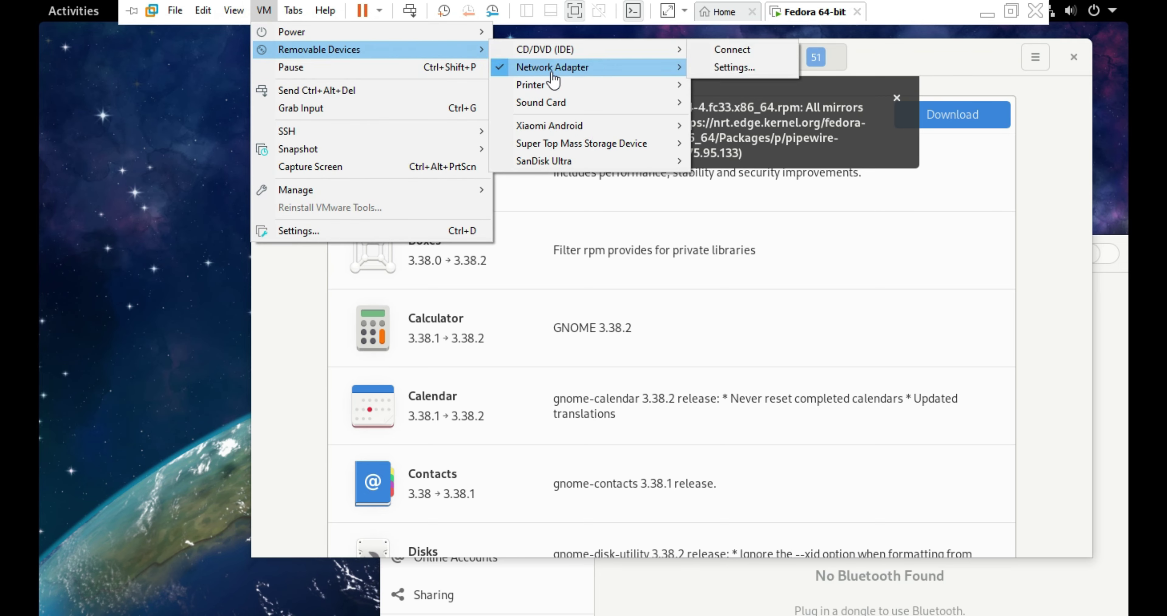
mouse_move(672, 53)
click(725, 50)
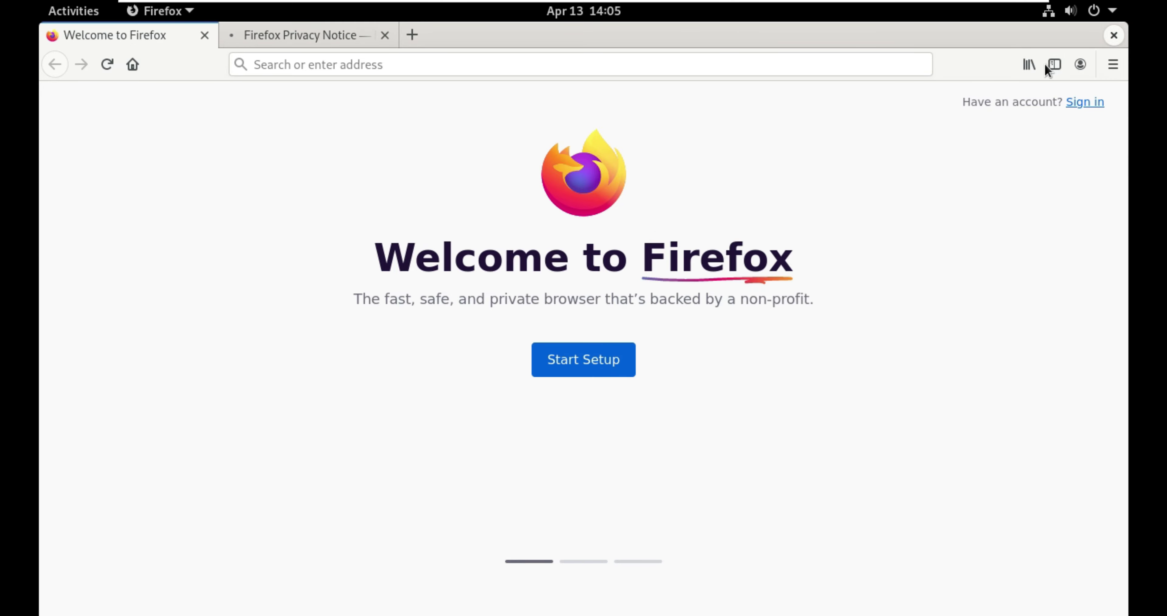
Quit Firefox with its open tabs and open the VMware Tools disc in Files.
key(ctrl+q)
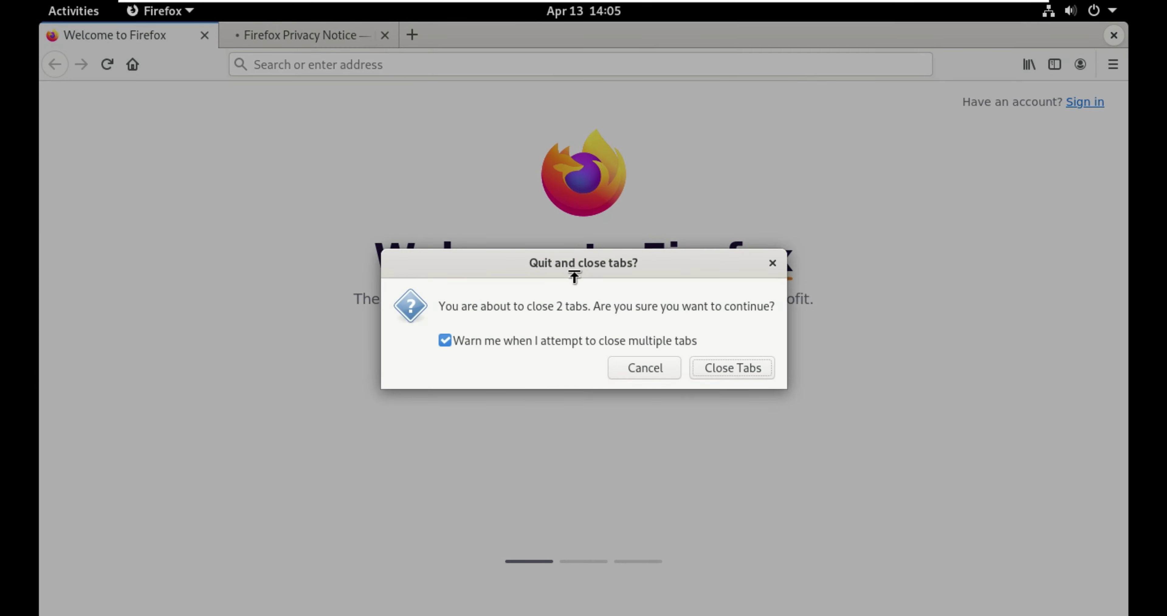
click(717, 366)
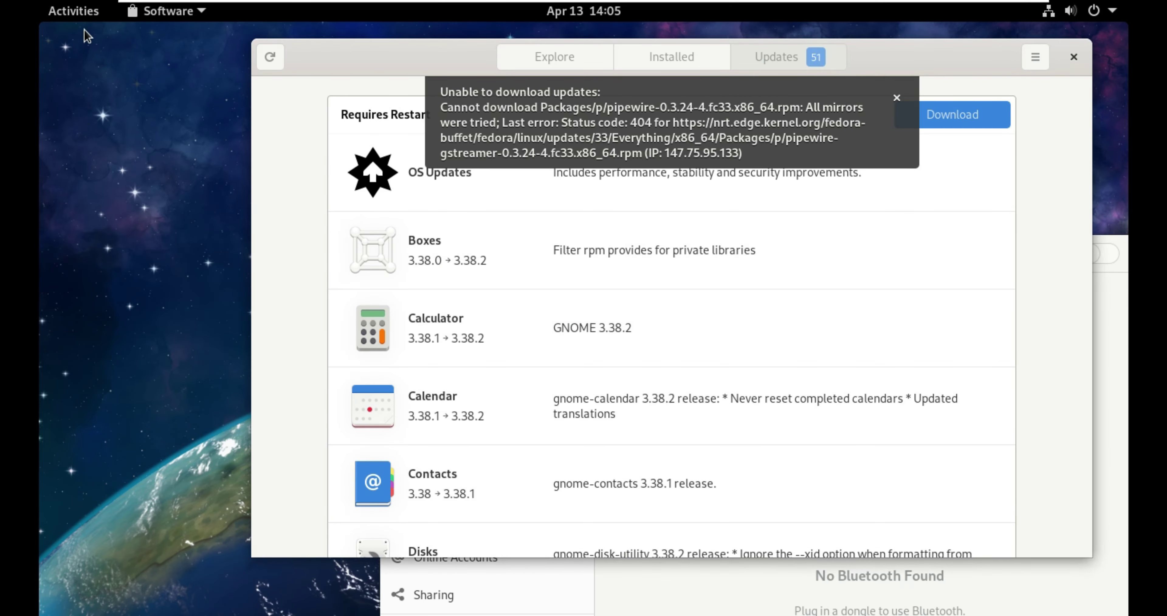
click(68, 10)
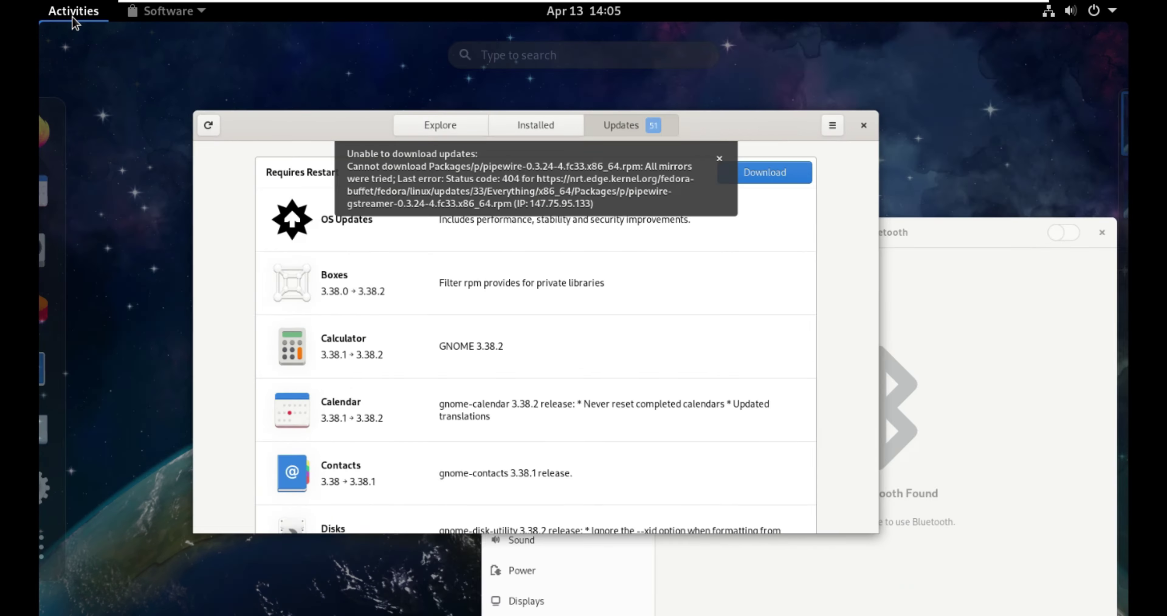
click(66, 389)
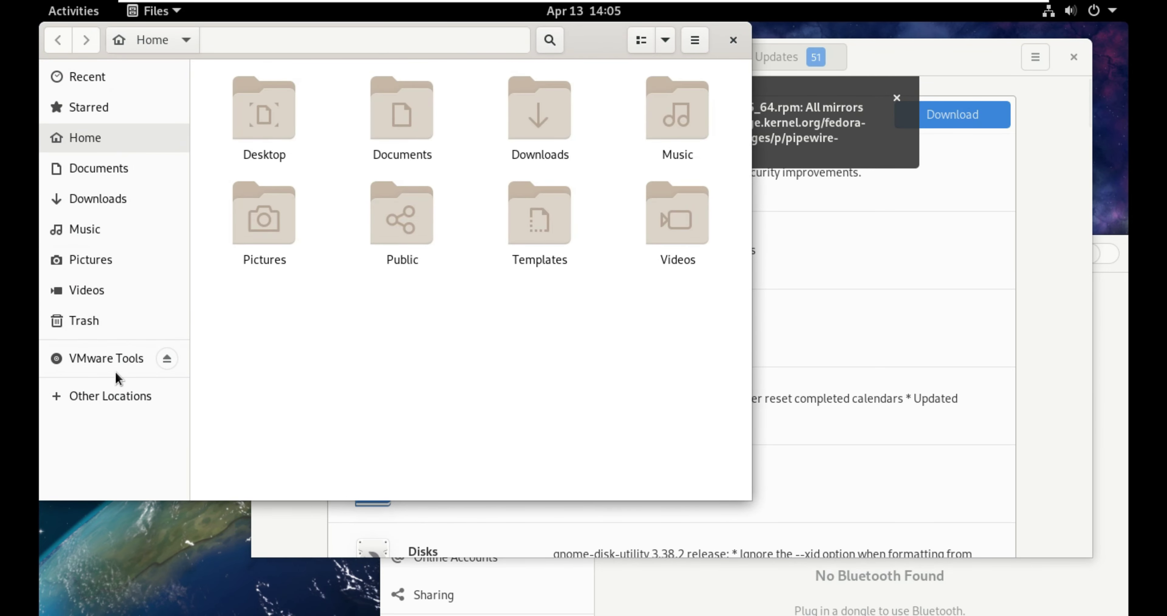
click(115, 360)
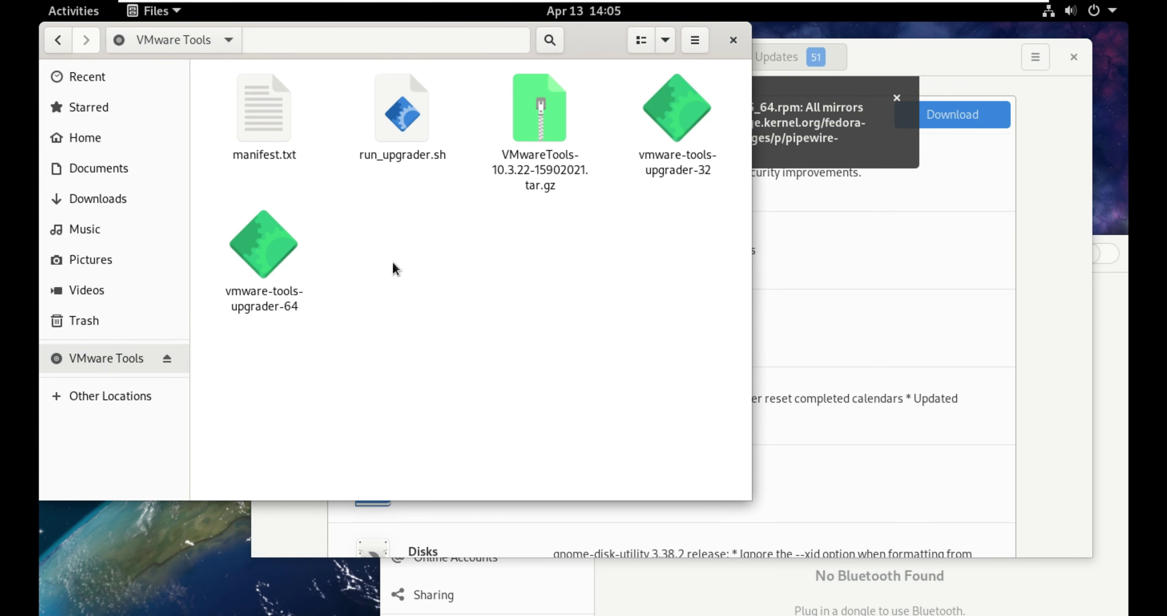
Open the VMwareTools-10.3.22-15902021.tar.gz archive for extraction to a chosen destination.
drag(268, 360, 653, 256)
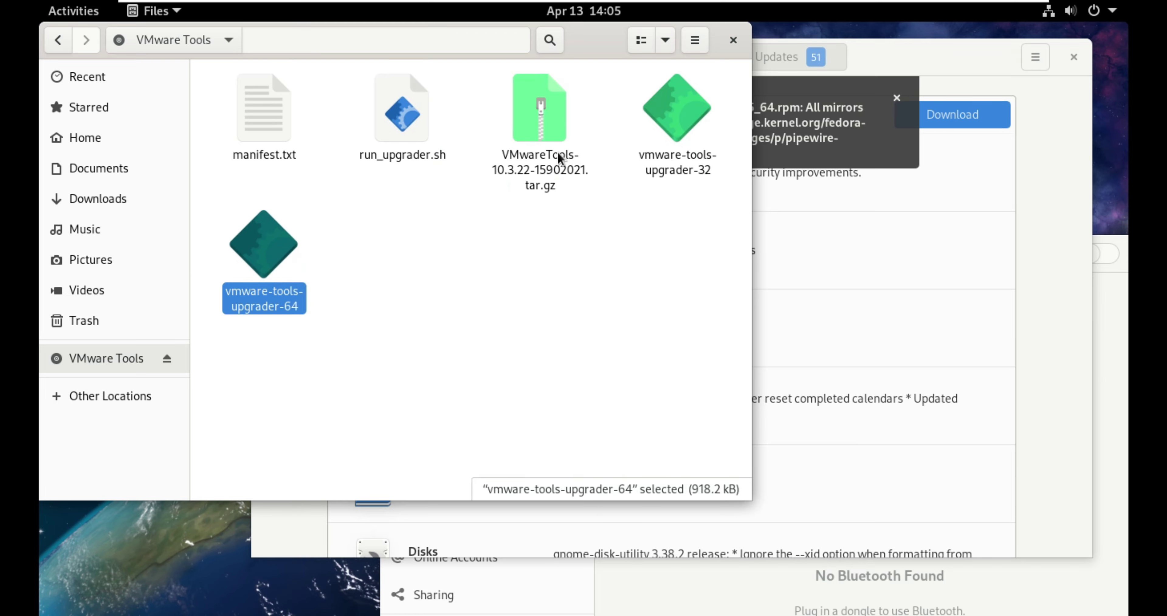
click(557, 152)
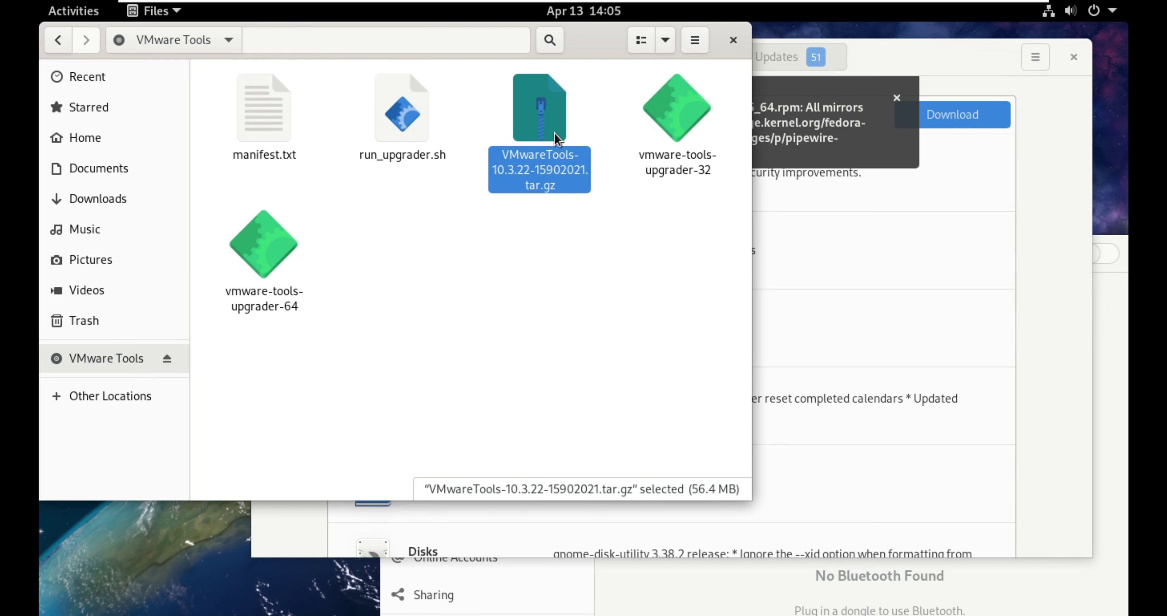
double_click(555, 132)
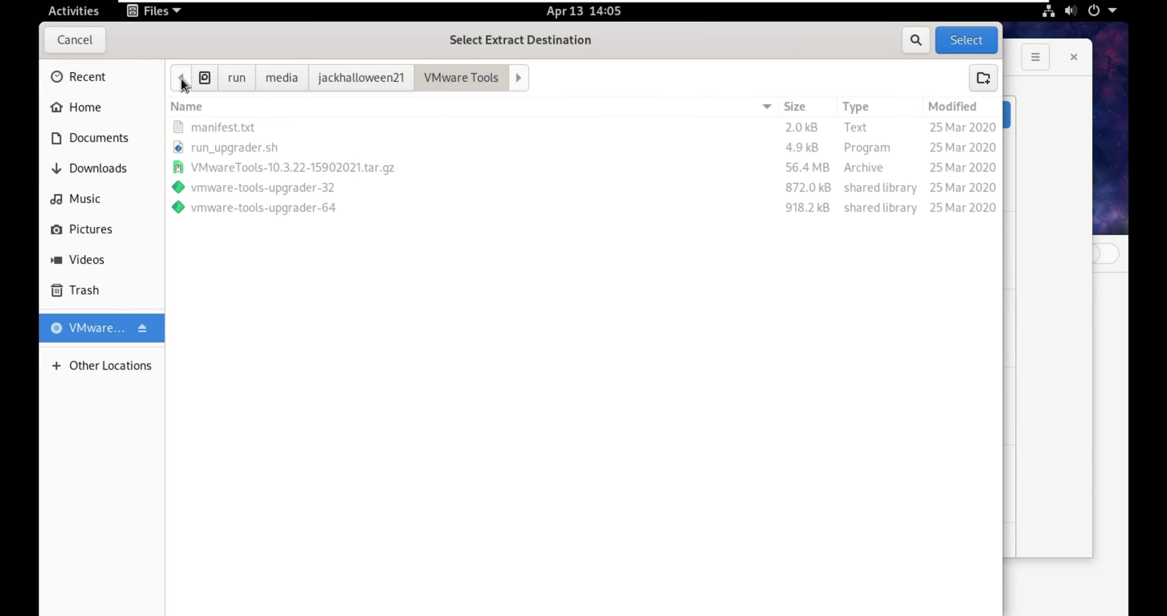
Try to extract VMwareTools-10.3.22-15902021.tar.gz into the VMware Tools folder on the mounted disc.
click(353, 75)
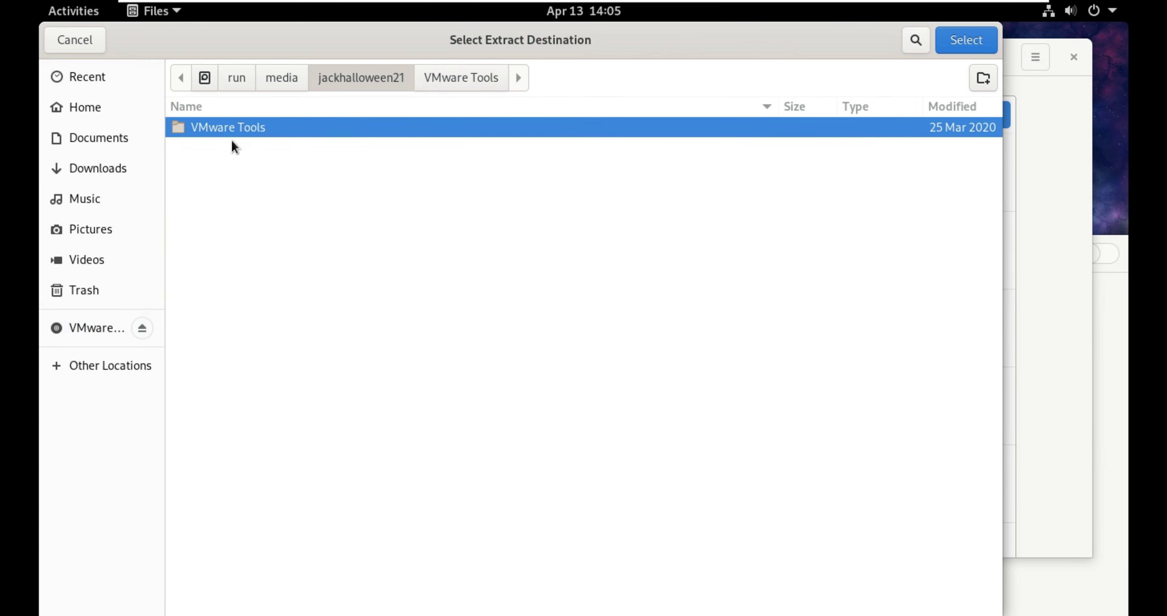
drag(249, 130, 1128, 209)
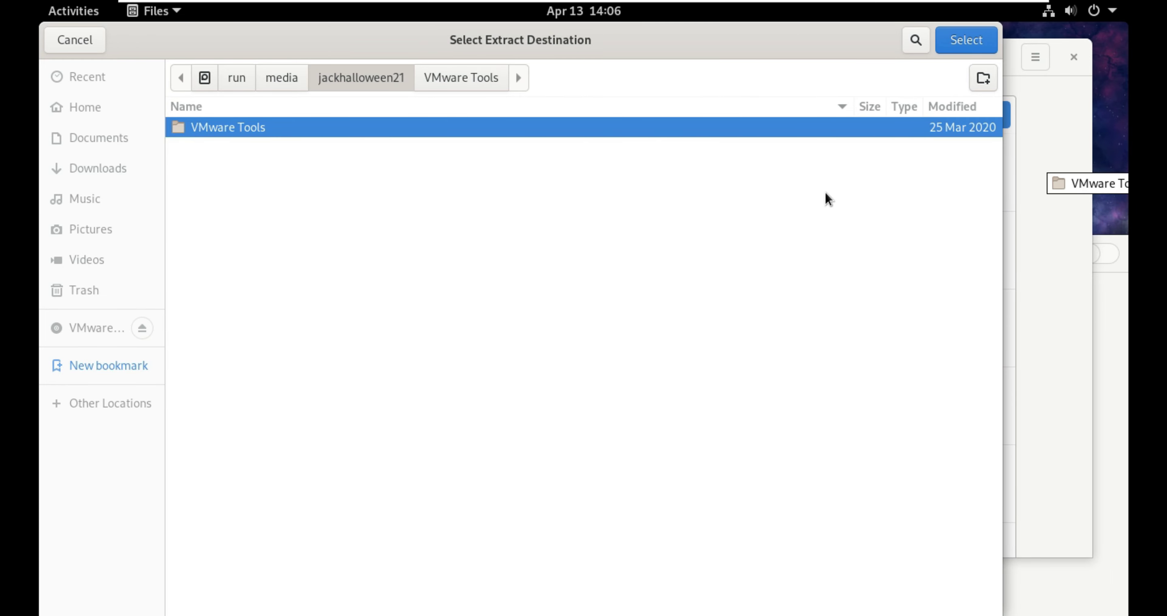
drag(367, 176, 359, 143)
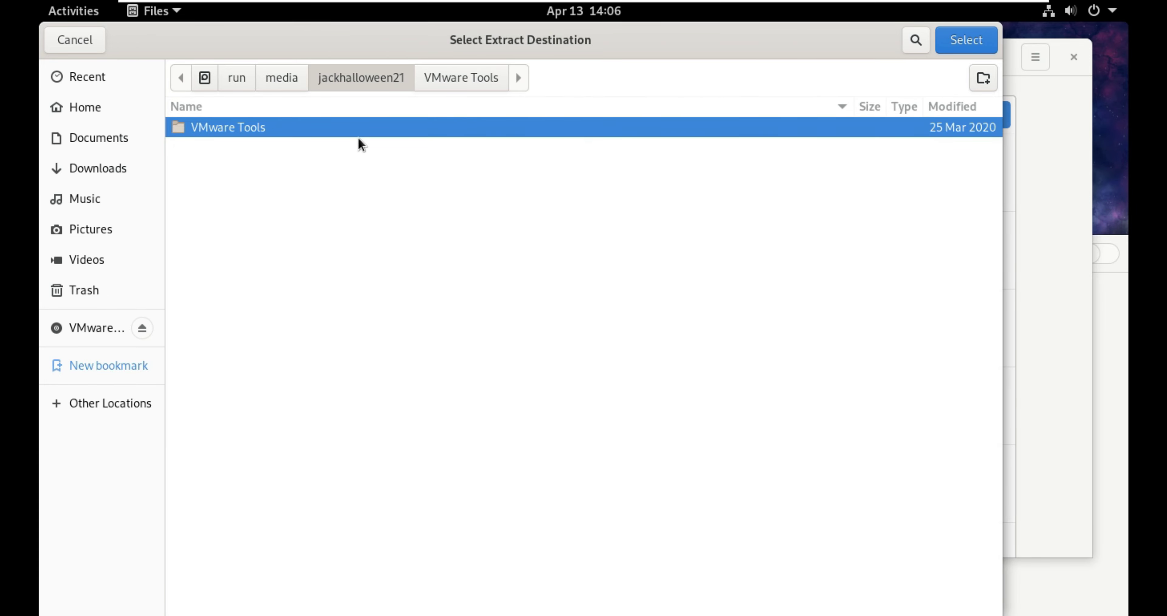
right_click(404, 135)
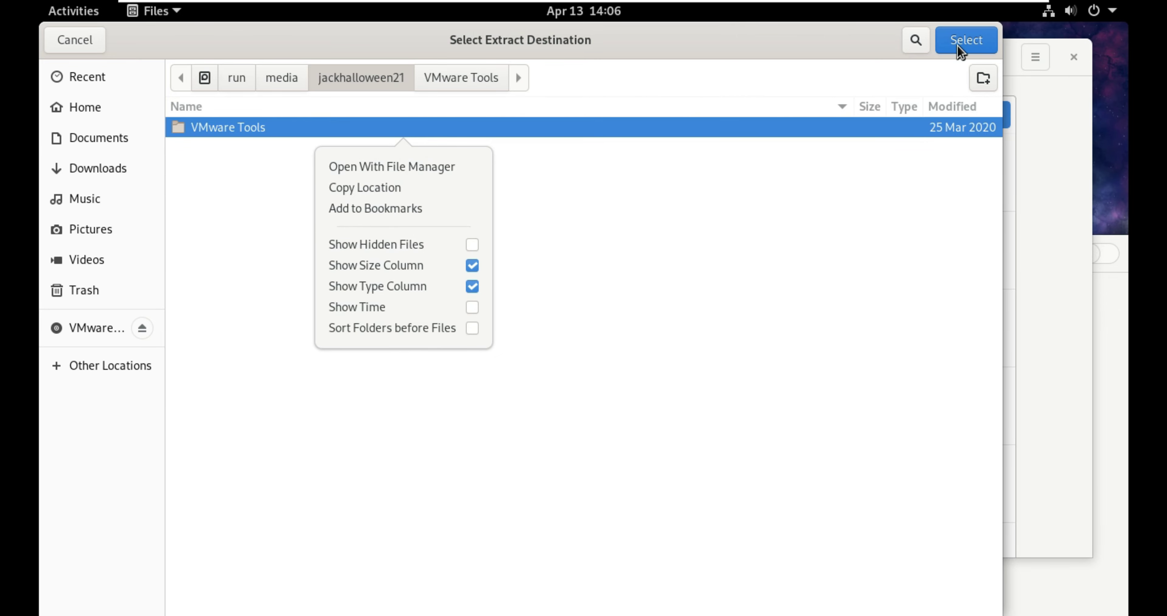
click(841, 213)
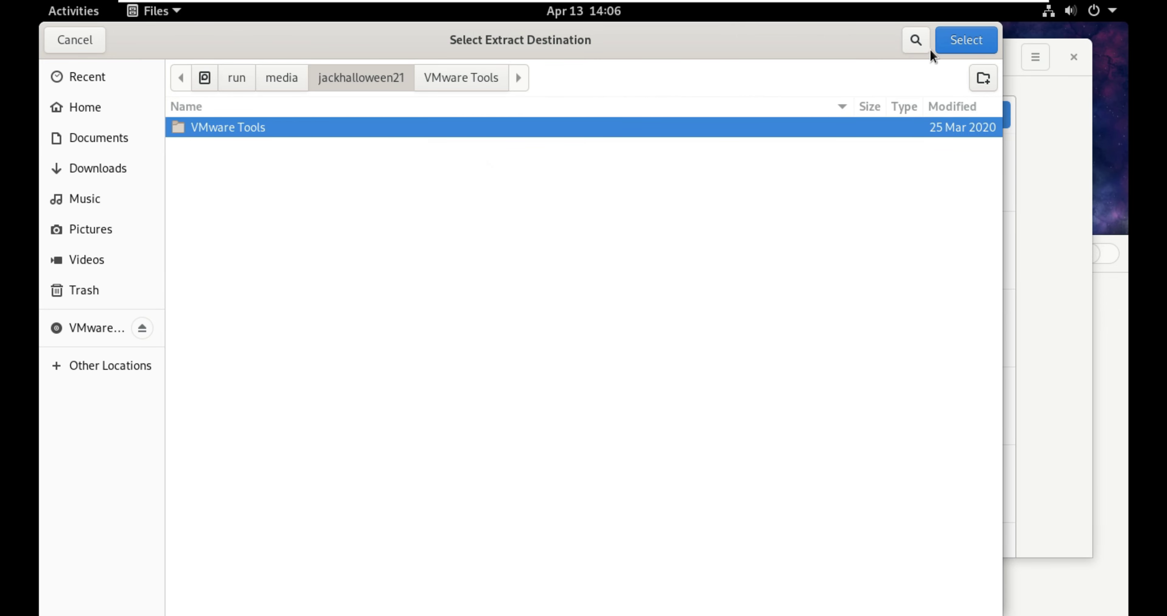
click(952, 43)
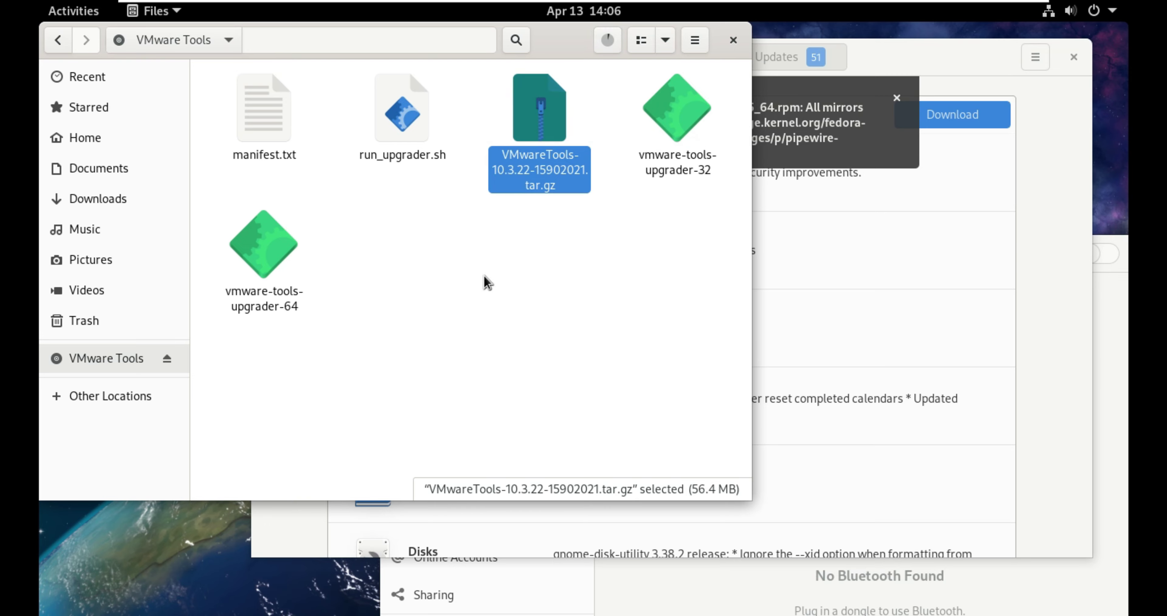
click(100, 168)
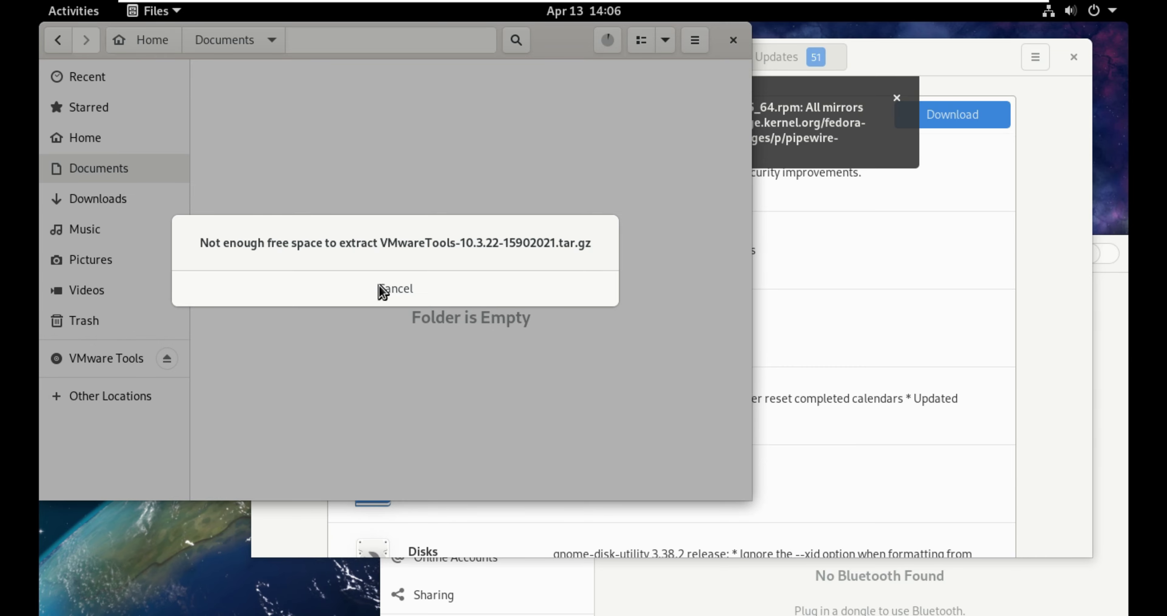
click(384, 290)
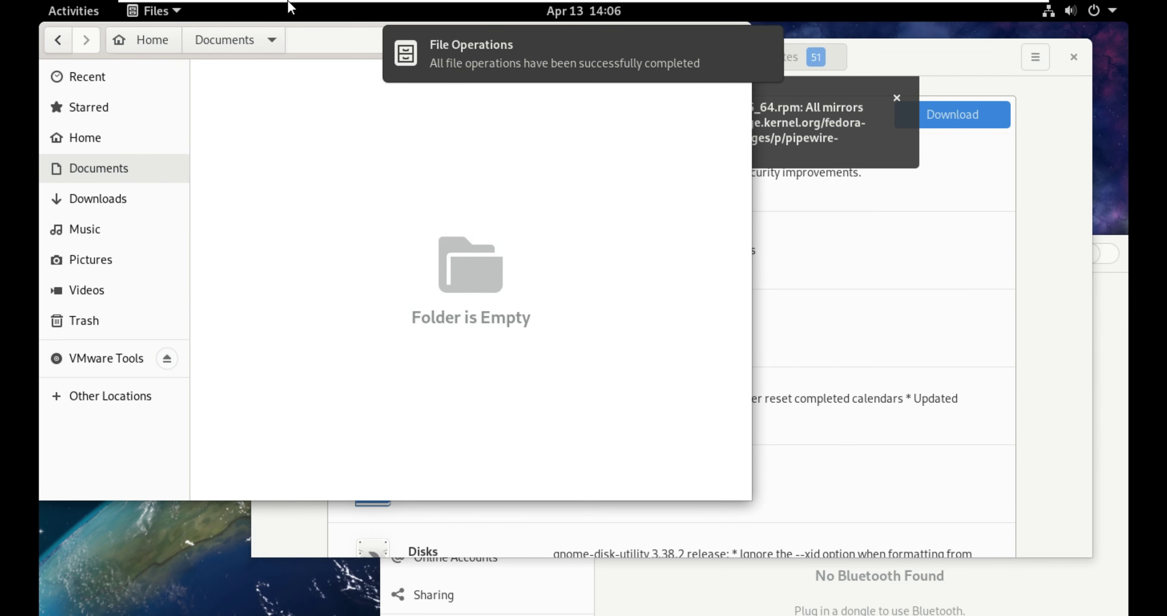
Copy manifest.txt, run_upgrader.sh, vmware-tools-upgrader-32 and vmware-tools-upgrader-64 from the VMware Tools disc.
click(116, 361)
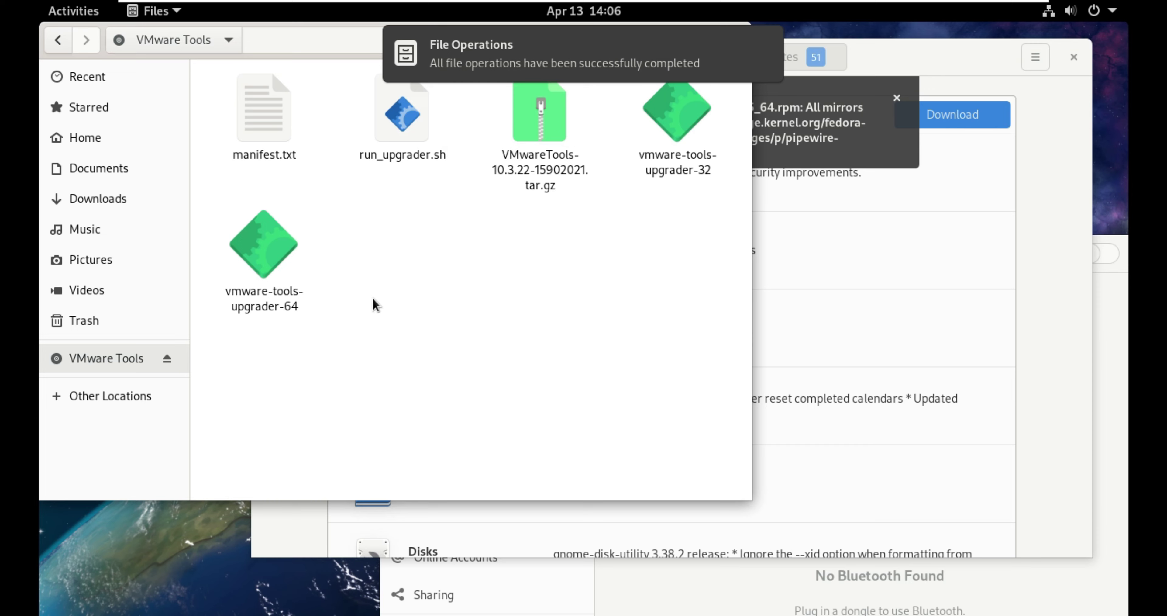
drag(288, 397, 394, 125)
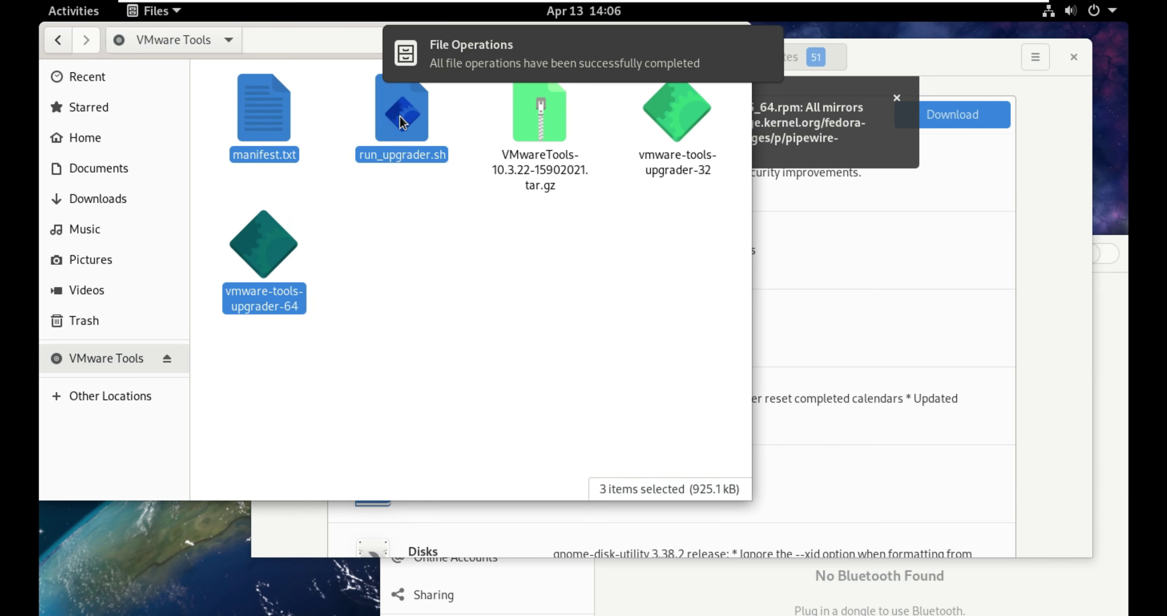
ctrl+click(691, 137)
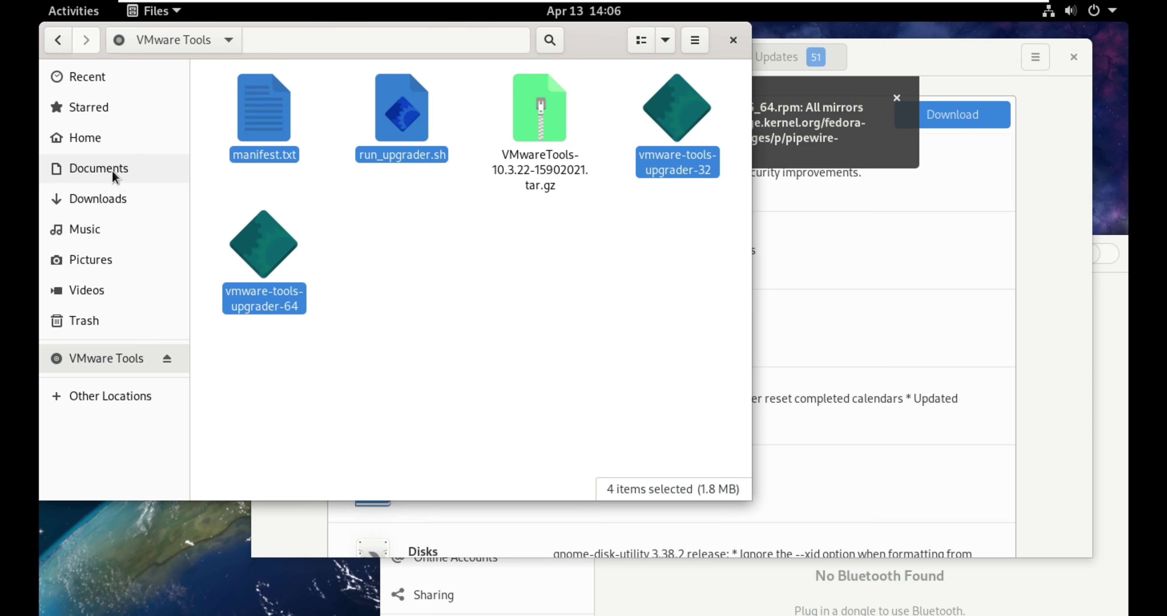
right_click(271, 113)
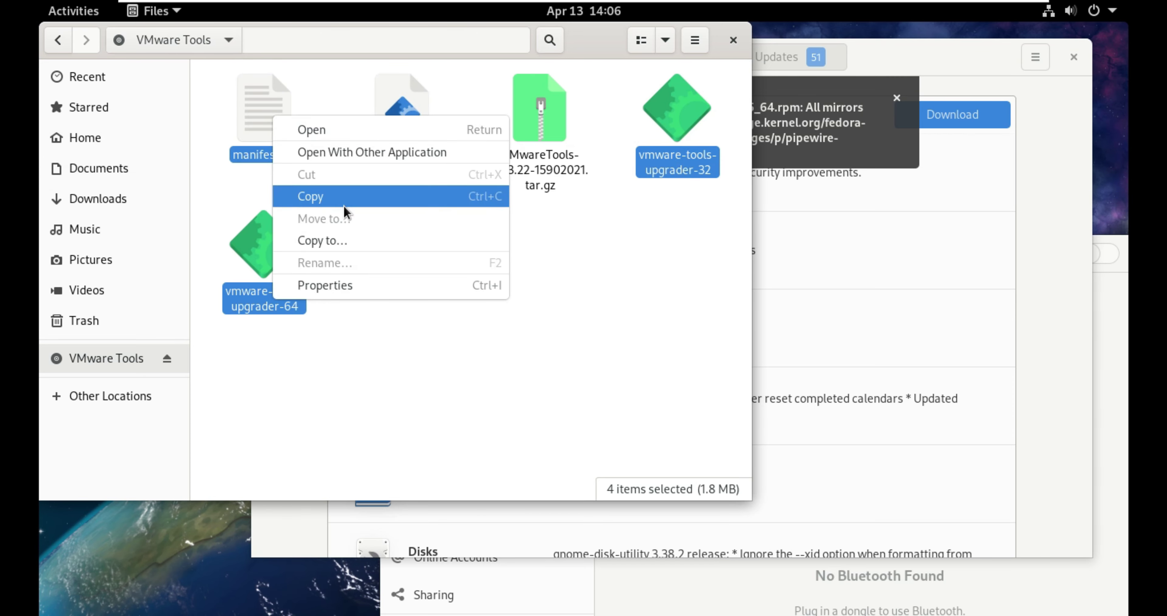
click(345, 199)
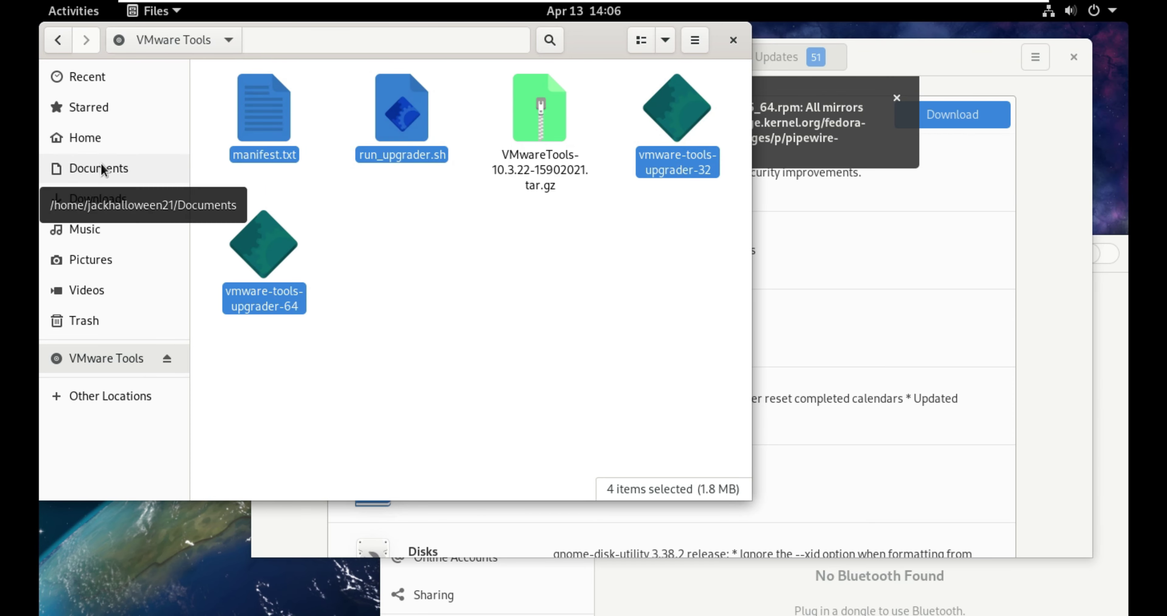
right_click(103, 164)
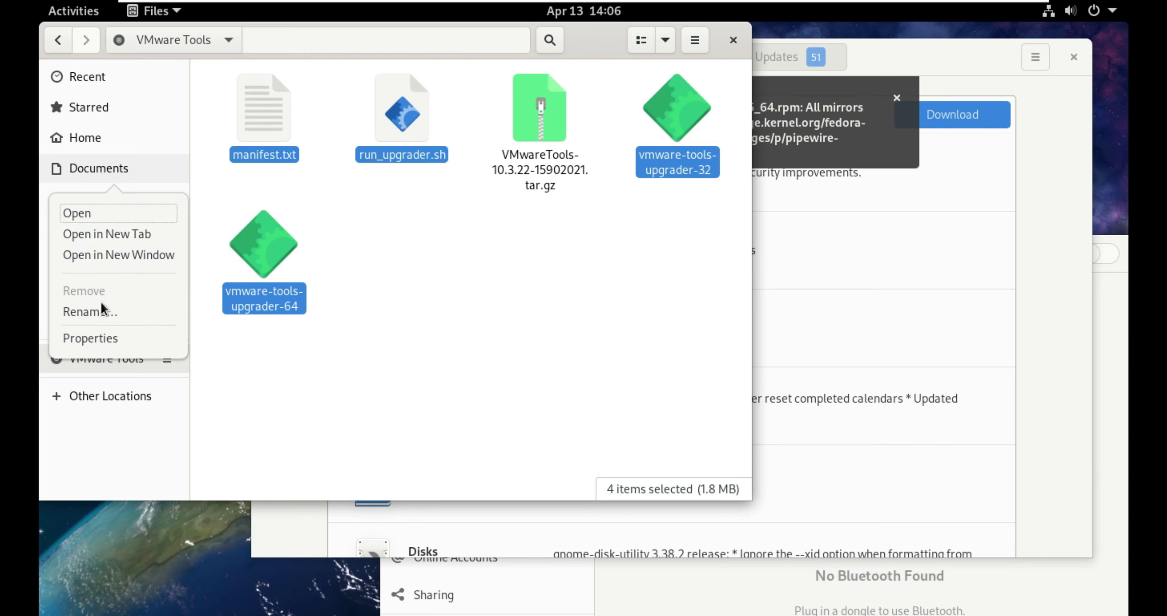
right_click(129, 140)
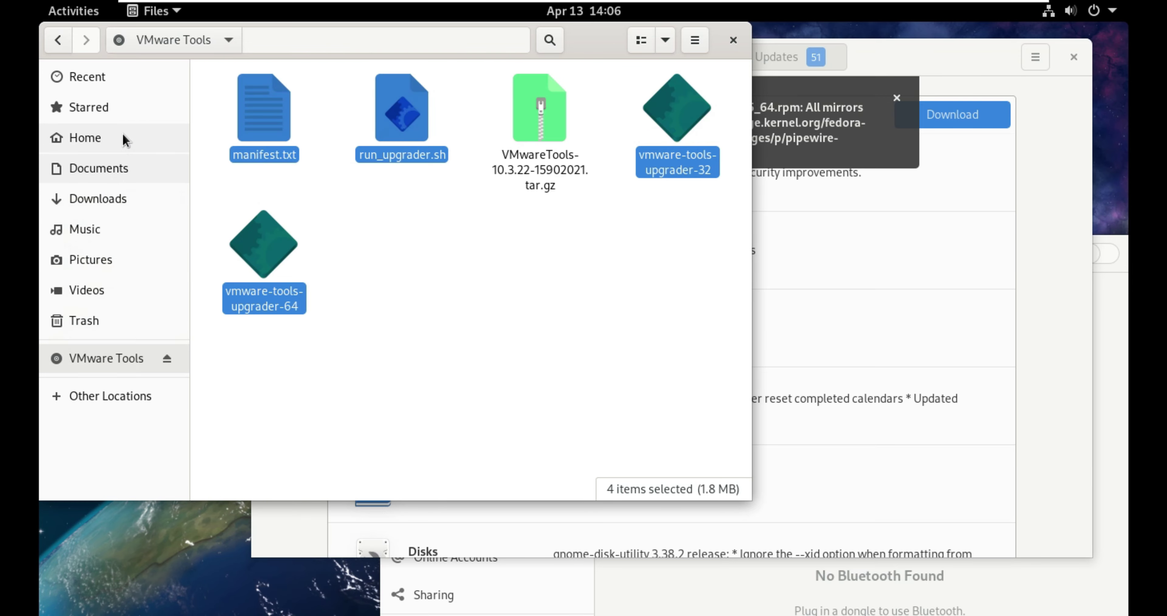
right_click(126, 139)
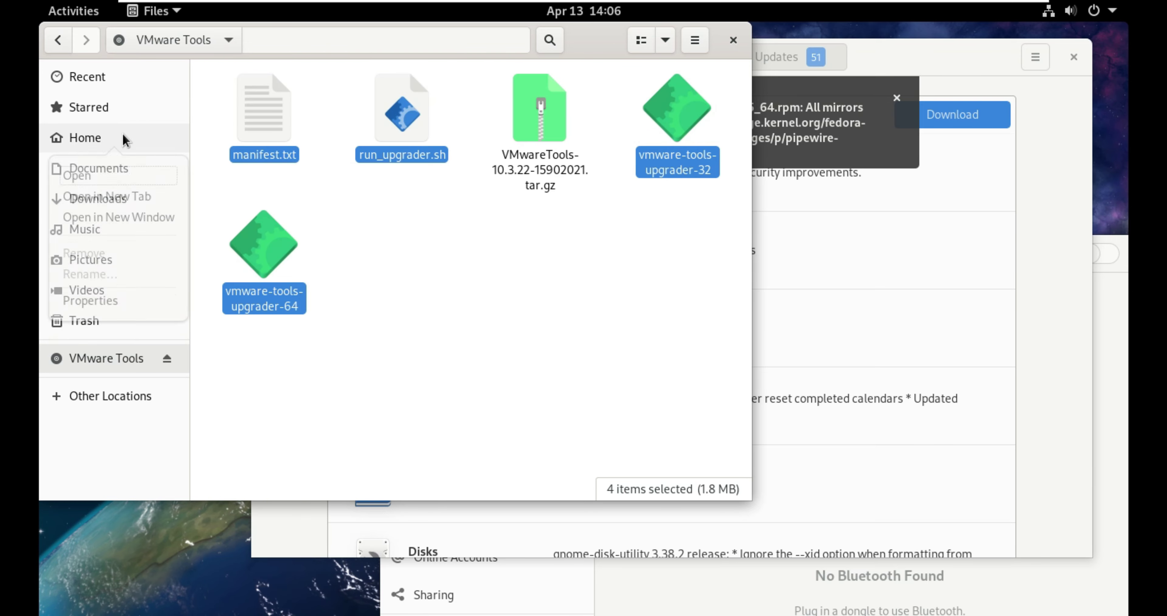
click(411, 237)
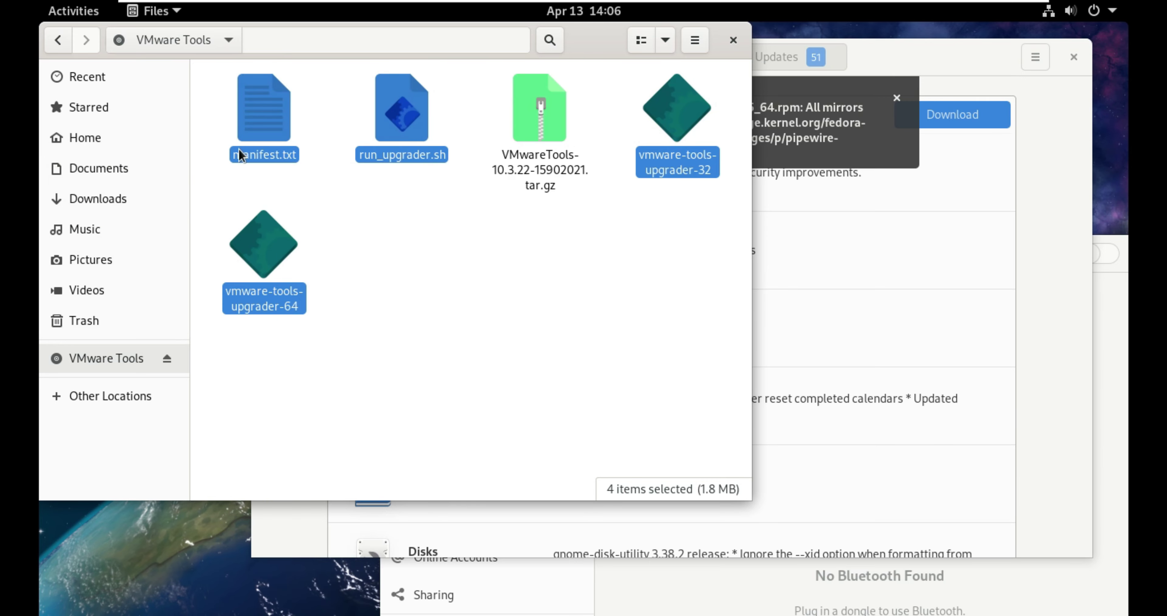
Paste the four copied VMware Tools files into the Documents folder.
click(100, 159)
right_click(499, 310)
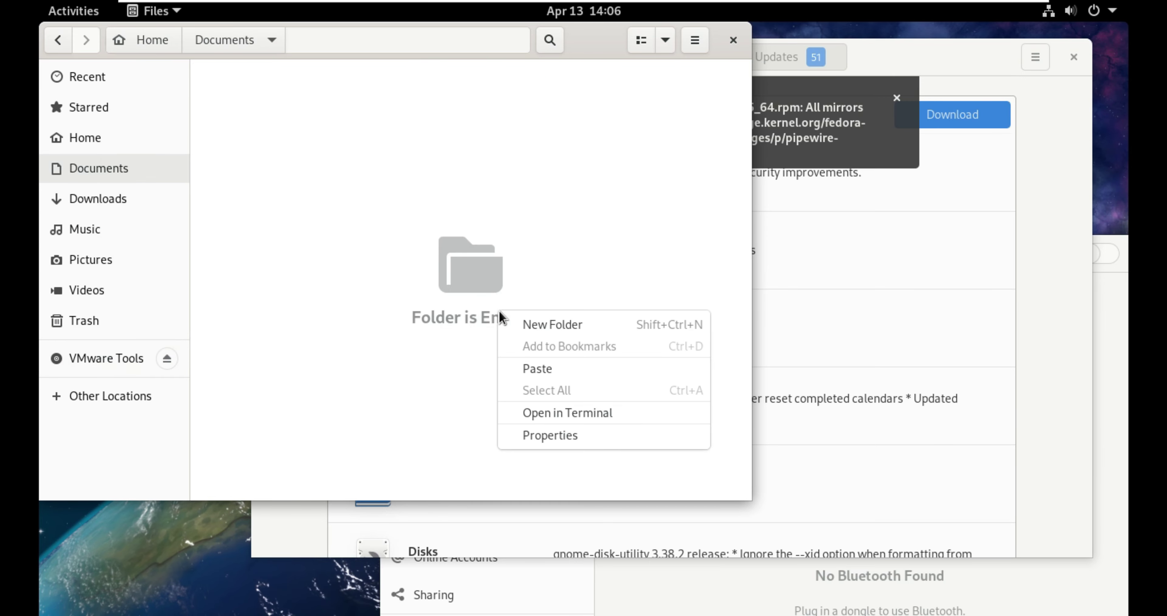
click(560, 375)
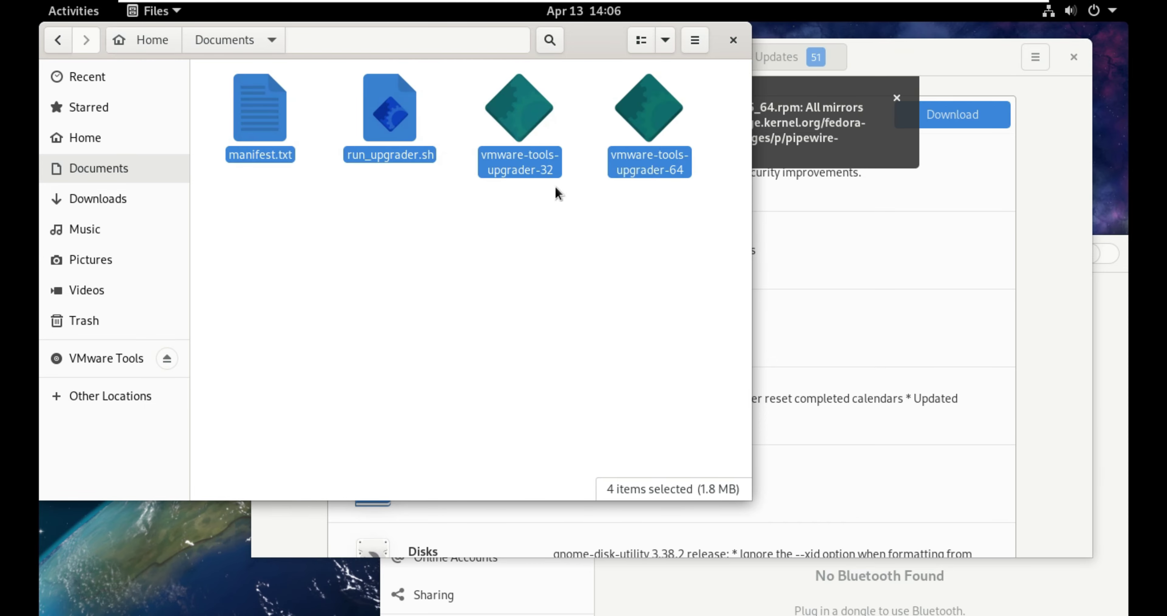
Try to open vmware-tools-upgrader-64 from the Documents folder, declining to search for an application.
click(560, 295)
click(662, 143)
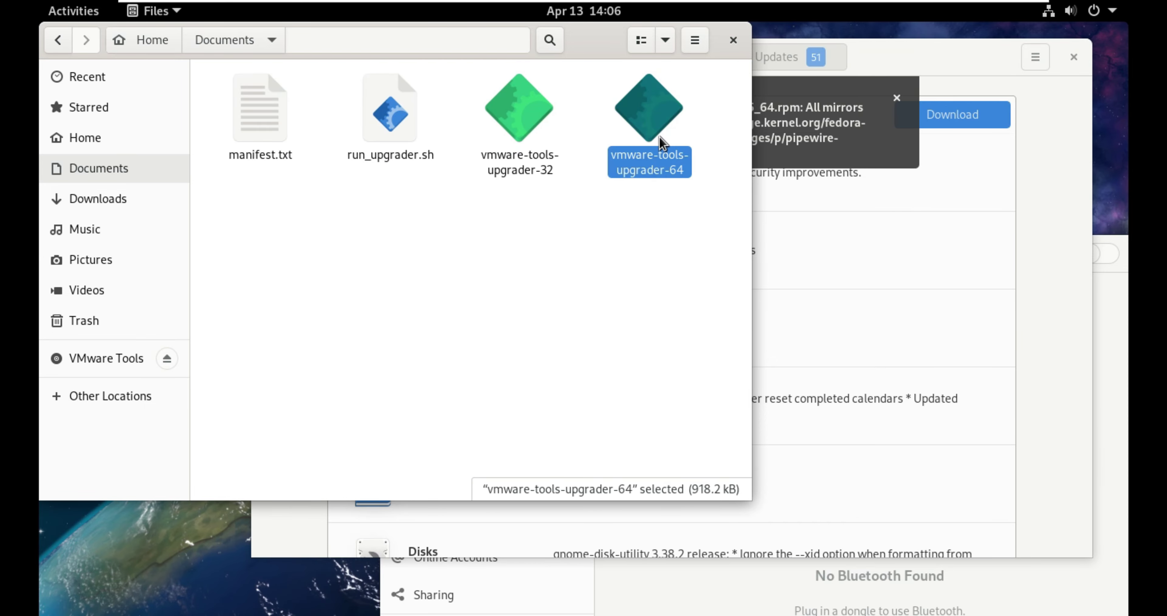
double_click(661, 142)
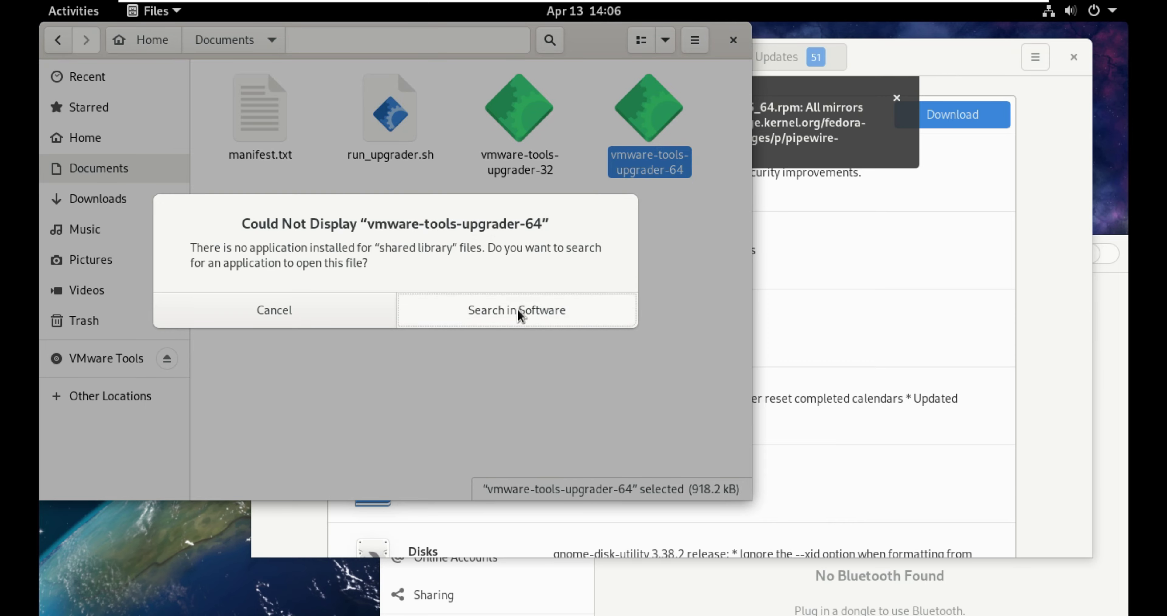
click(279, 311)
Delete vmware-tools-upgrader-32 and vmware-tools-upgrader-64 from the Documents folder.
drag(678, 269, 532, 159)
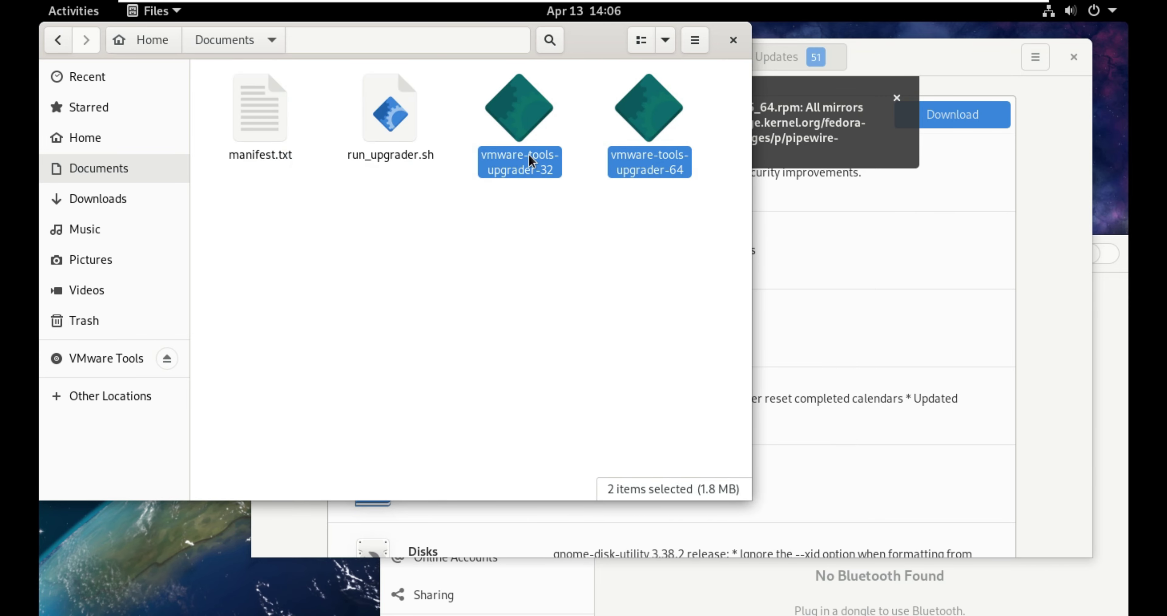
key(Delete)
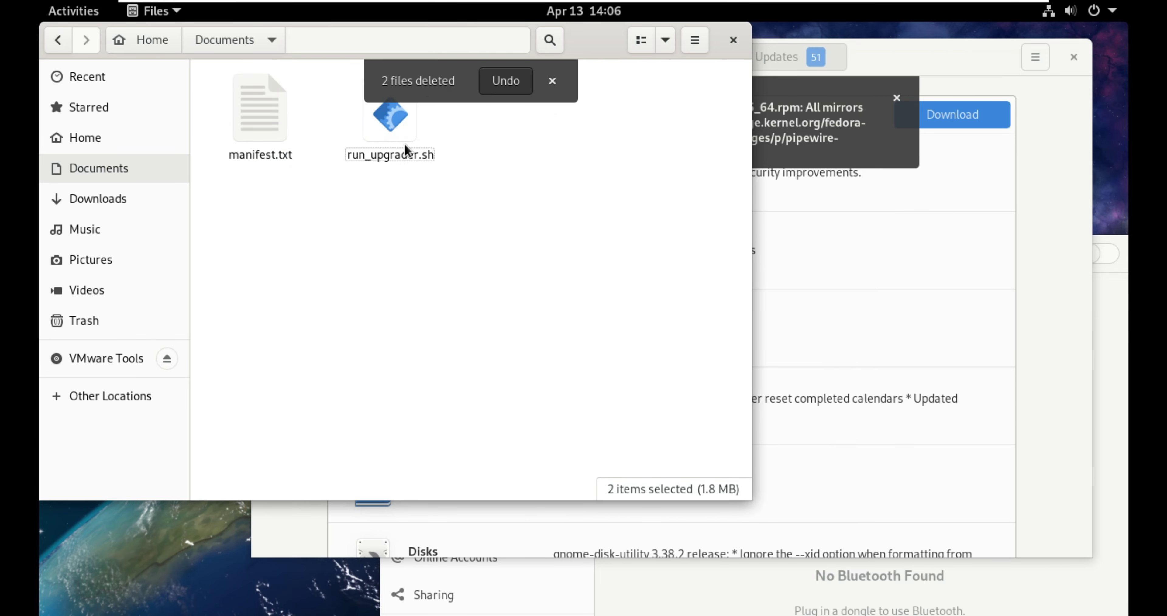